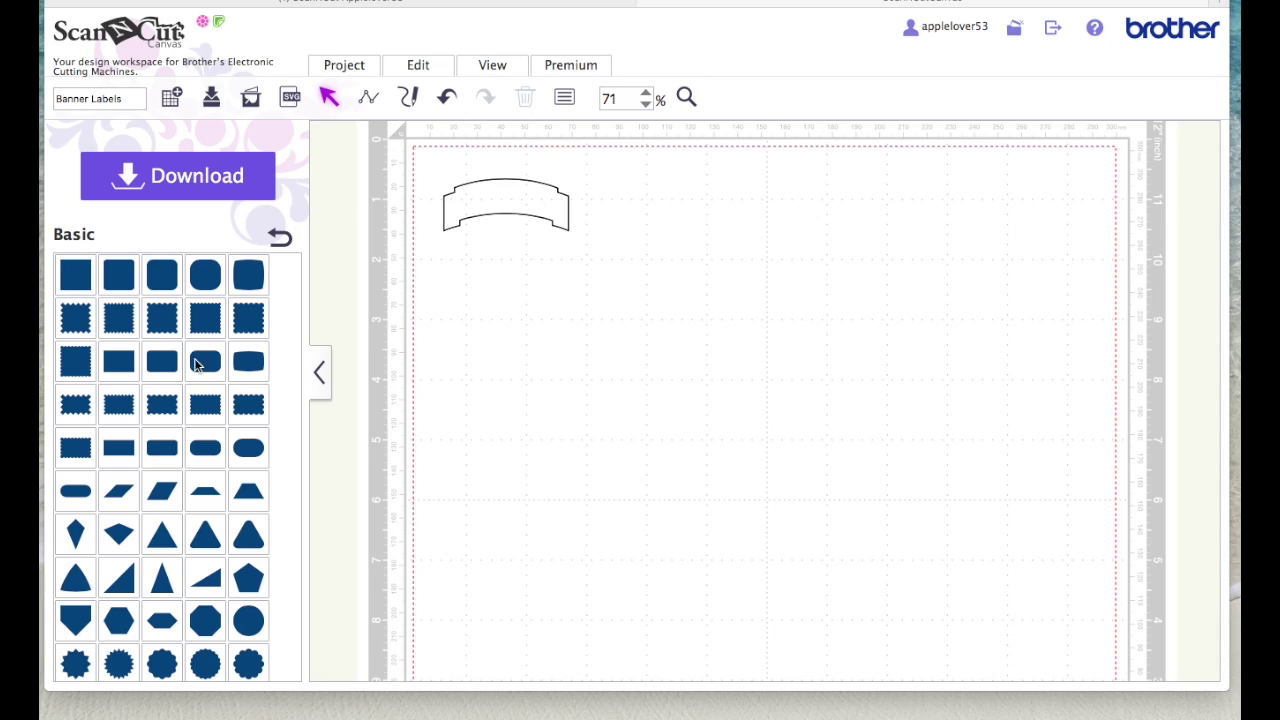
# Add an oval beside the banner and duplicate it, offsetting the copy down so they overlap
pyautogui.scroll(-3, 228, 318)
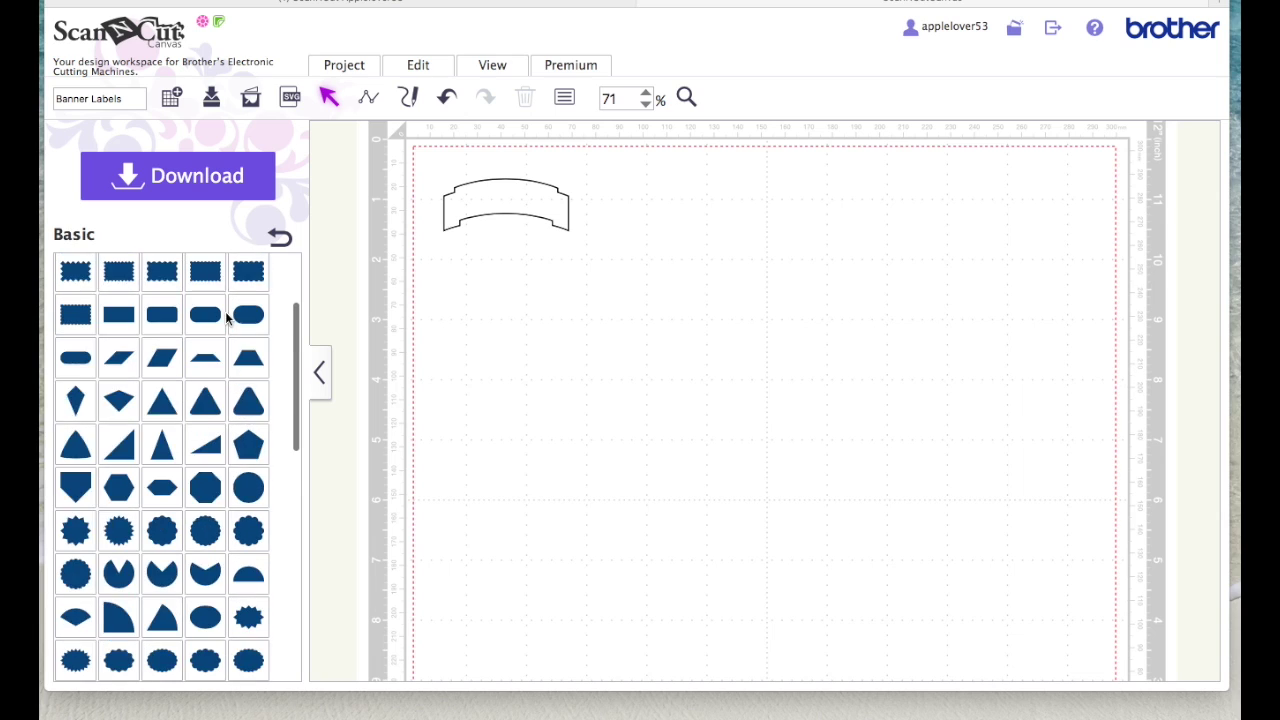
pyautogui.scroll(3, 228, 318)
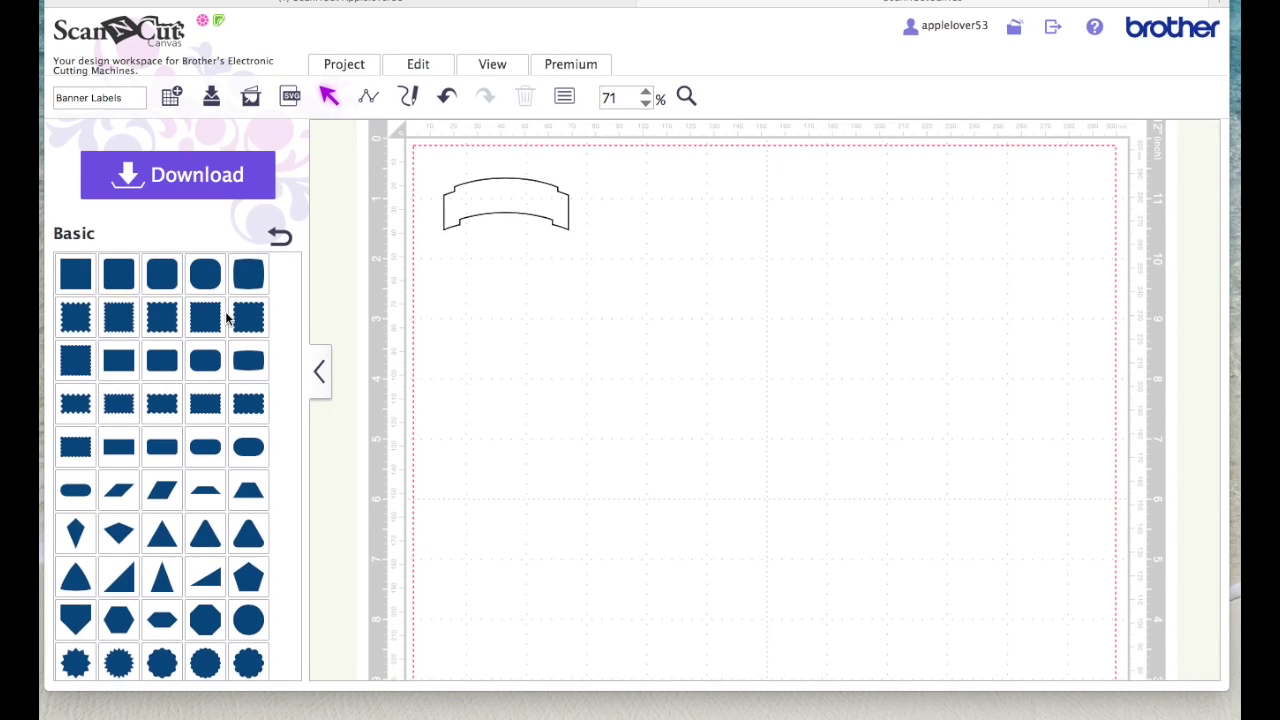
pyautogui.scroll(-1, 265, 347)
pyautogui.scroll(-5, 265, 335)
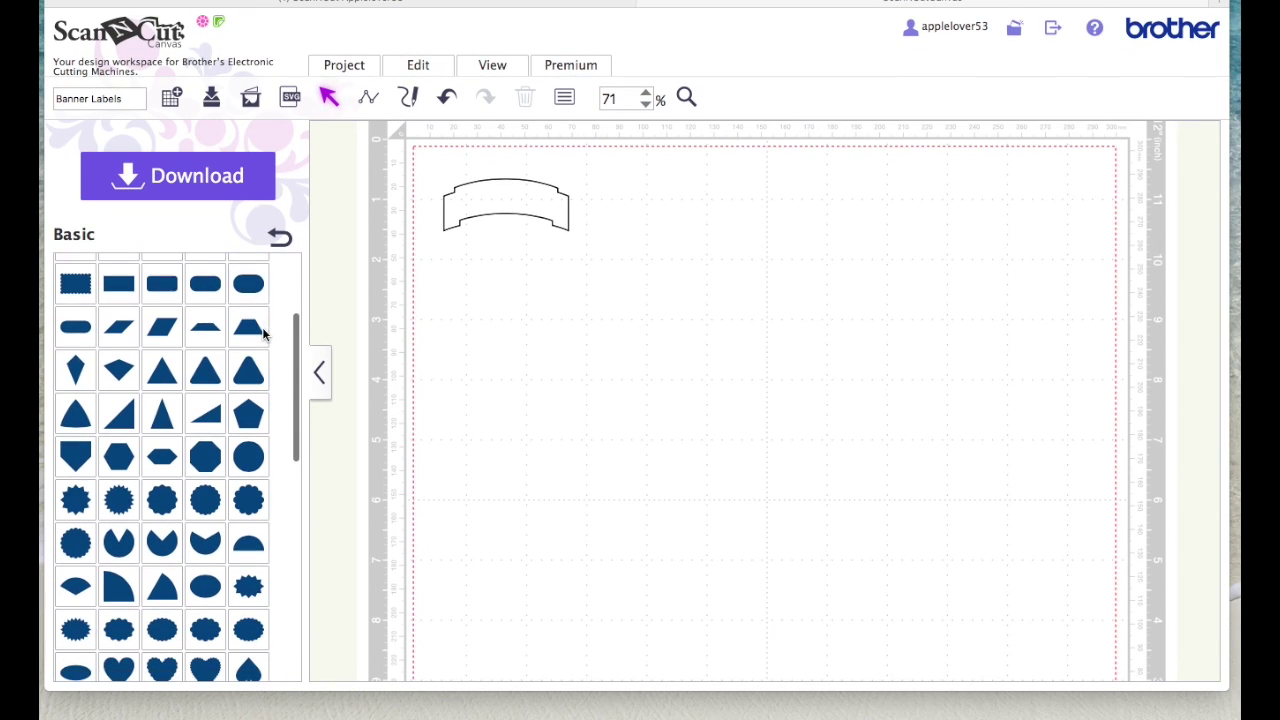
pyautogui.scroll(-2, 265, 335)
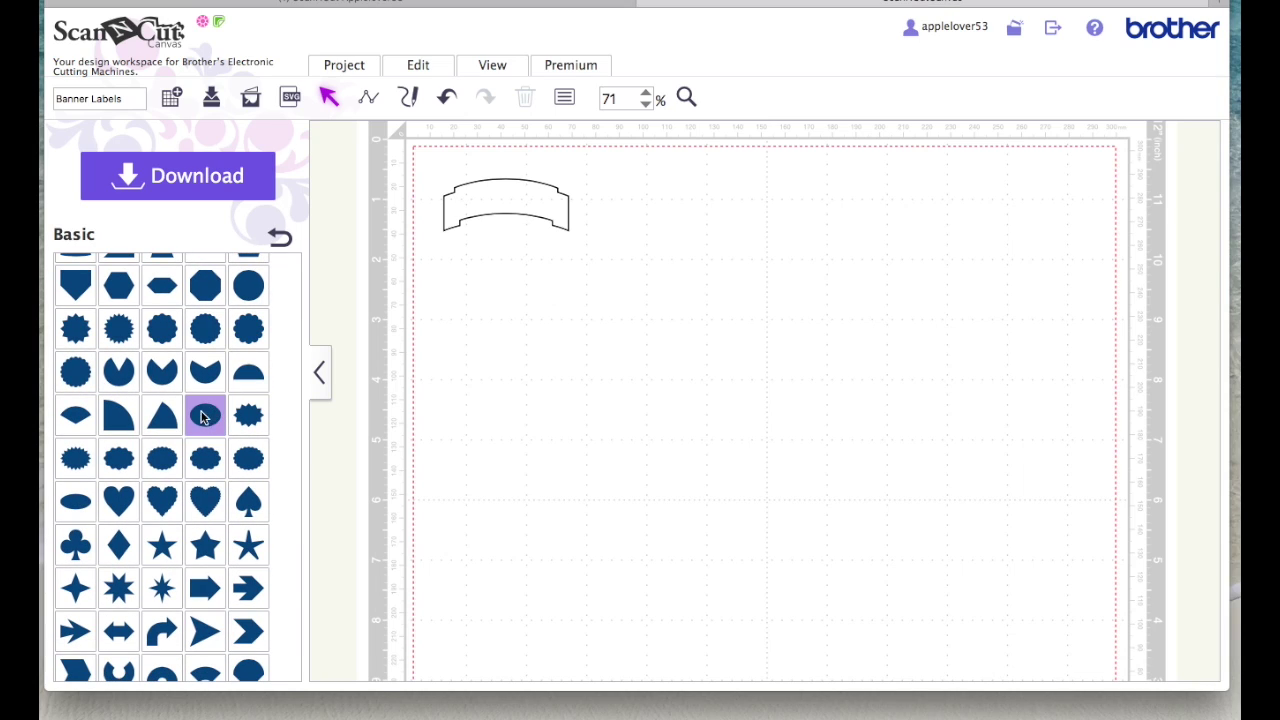
pyautogui.click(203, 416)
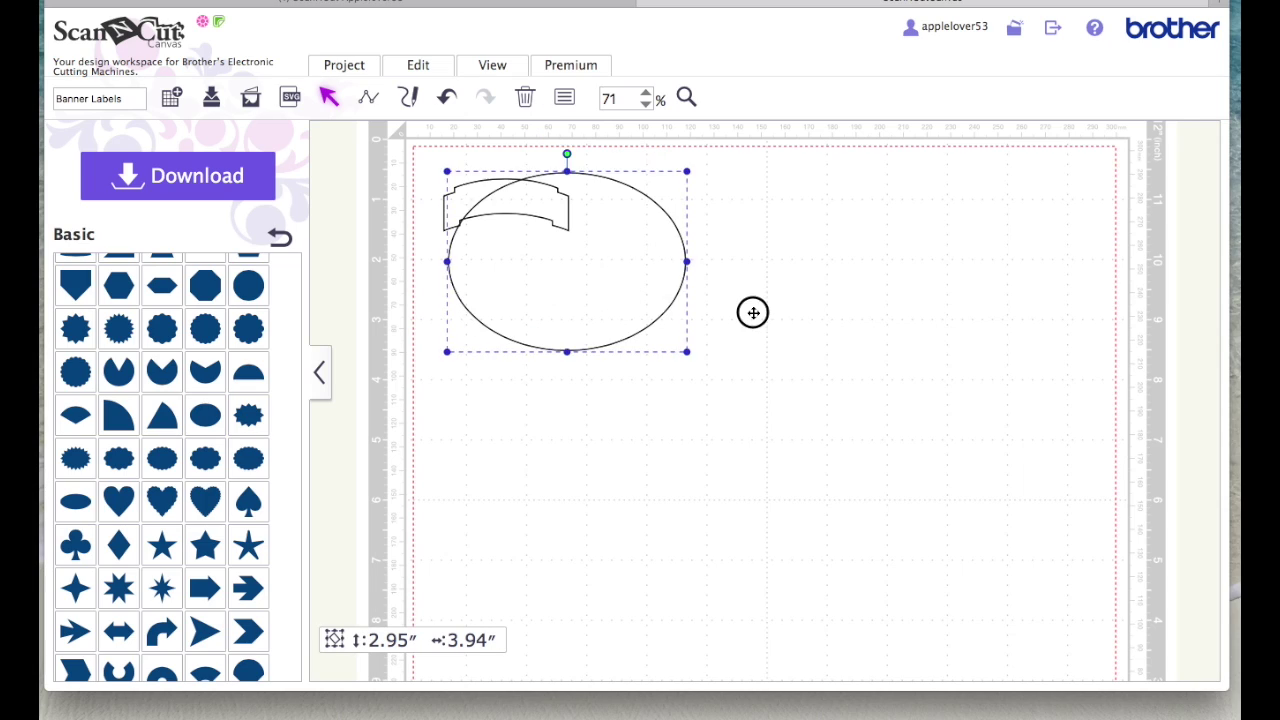
pyautogui.moveTo(613, 271); pyautogui.dragTo(831, 291)
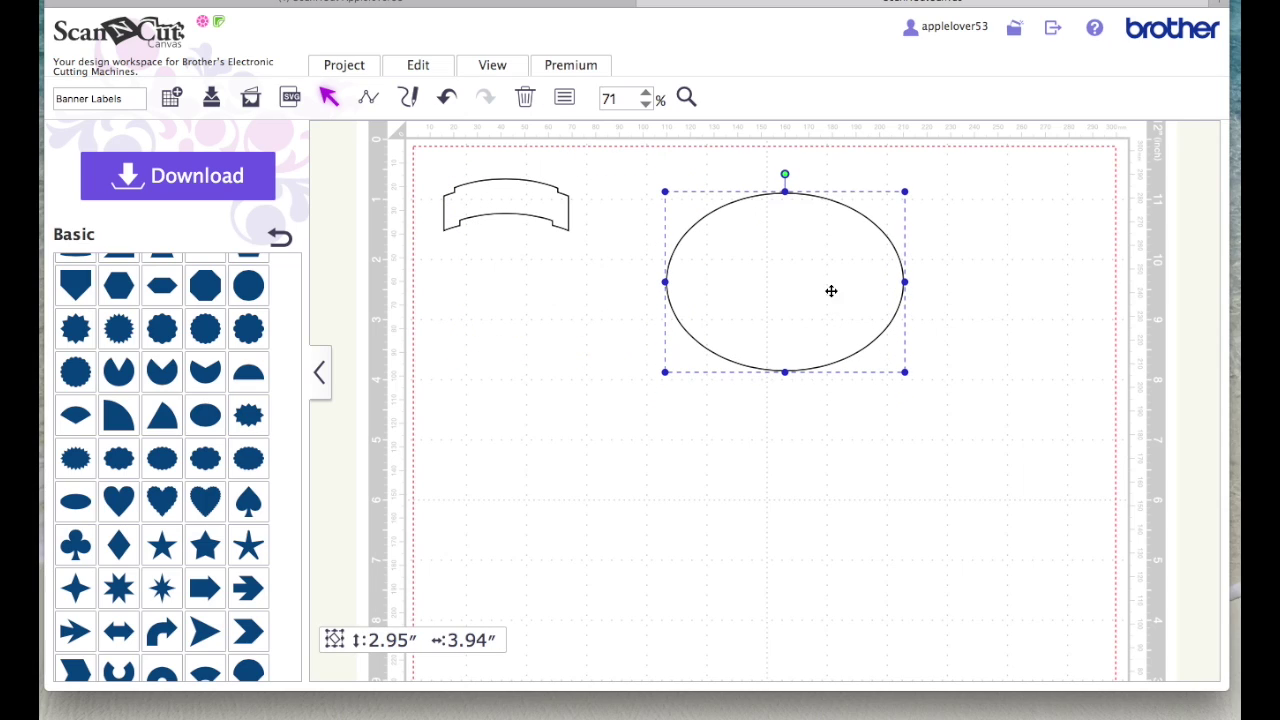
pyautogui.rightClick(773, 288)
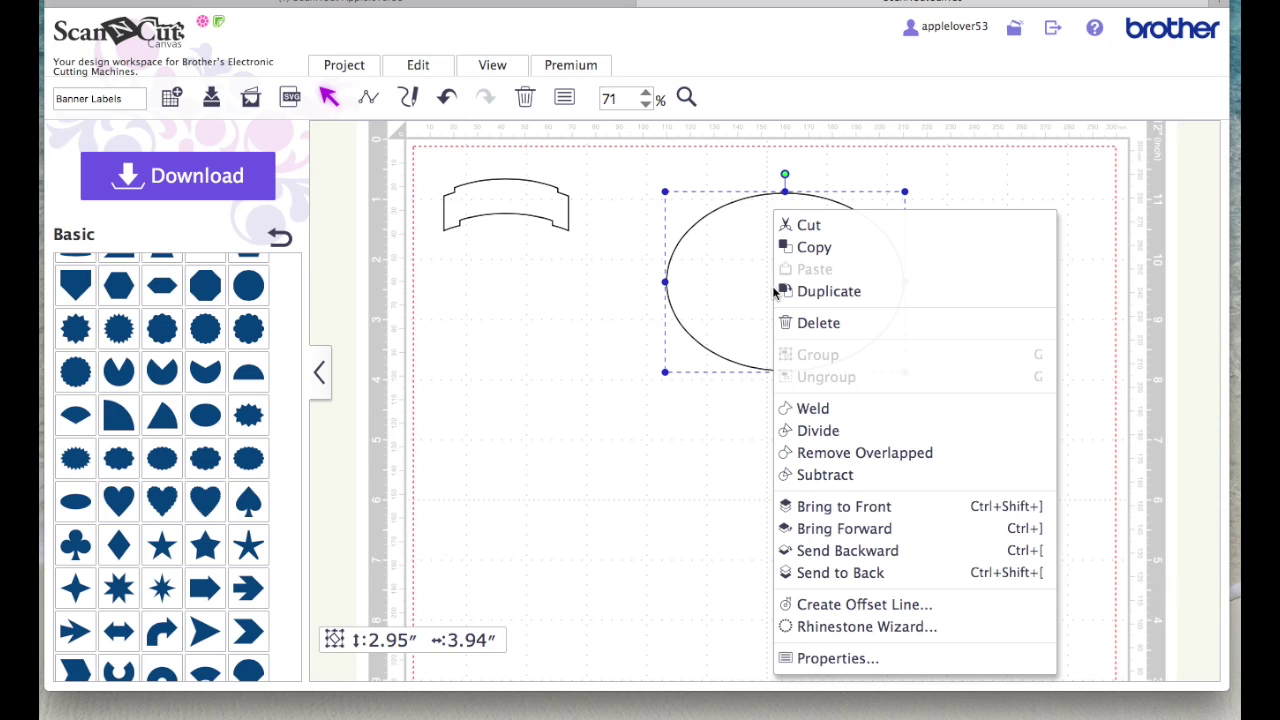
pyautogui.click(862, 287)
pyautogui.moveTo(862, 287); pyautogui.dragTo(821, 328)
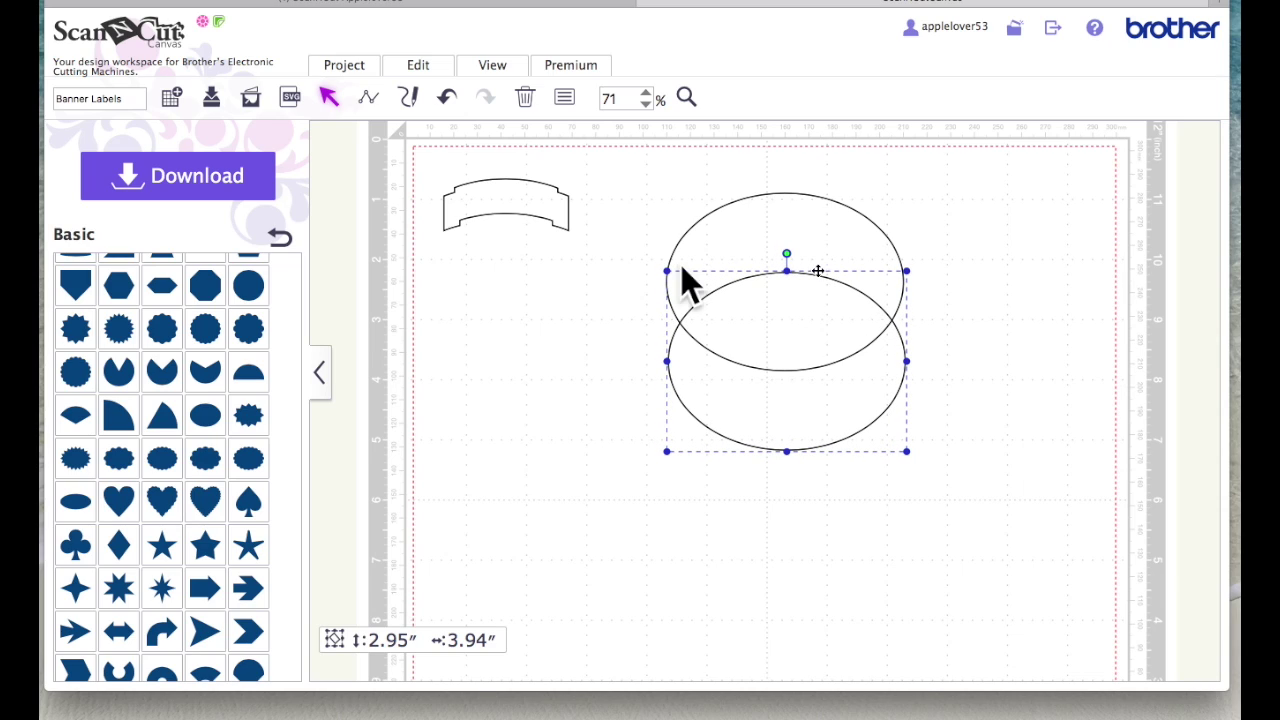
# Centre the two ovals horizontally and cut their overlap into a 3.94″-wide crescent arc
pyautogui.moveTo(637, 188); pyautogui.dragTo(955, 480)
pyautogui.click(418, 64)
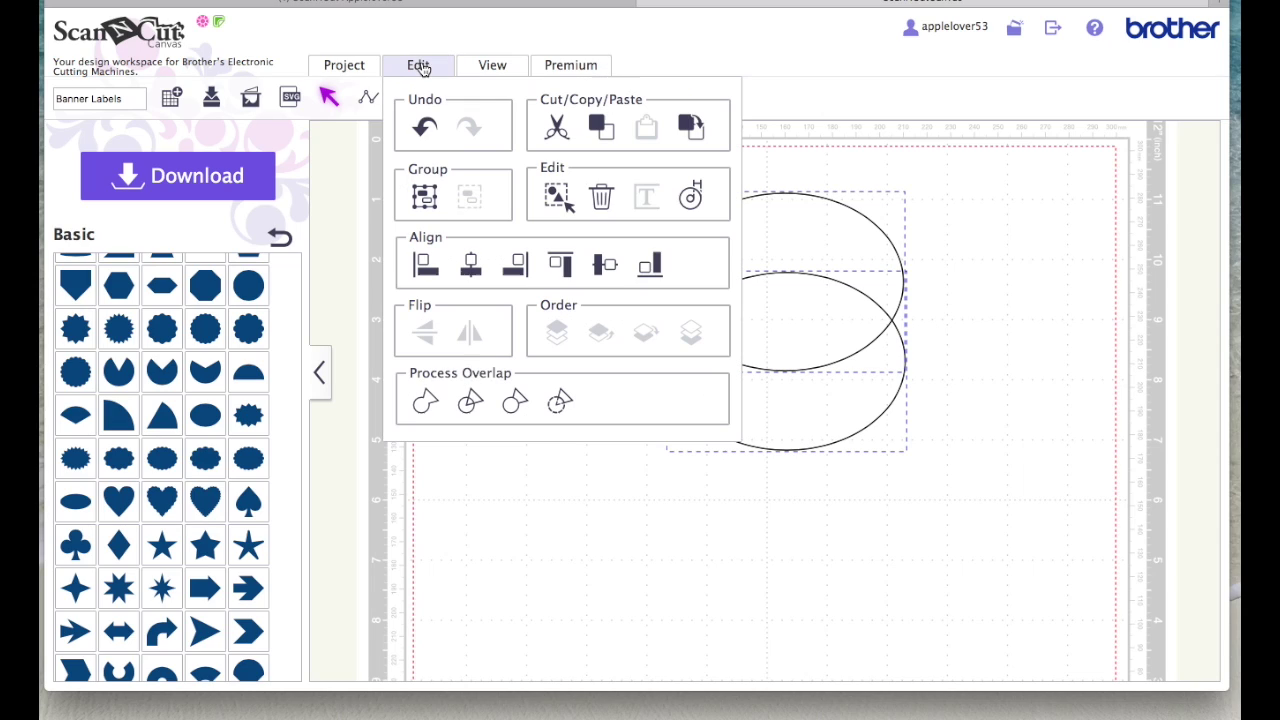
pyautogui.click(469, 262)
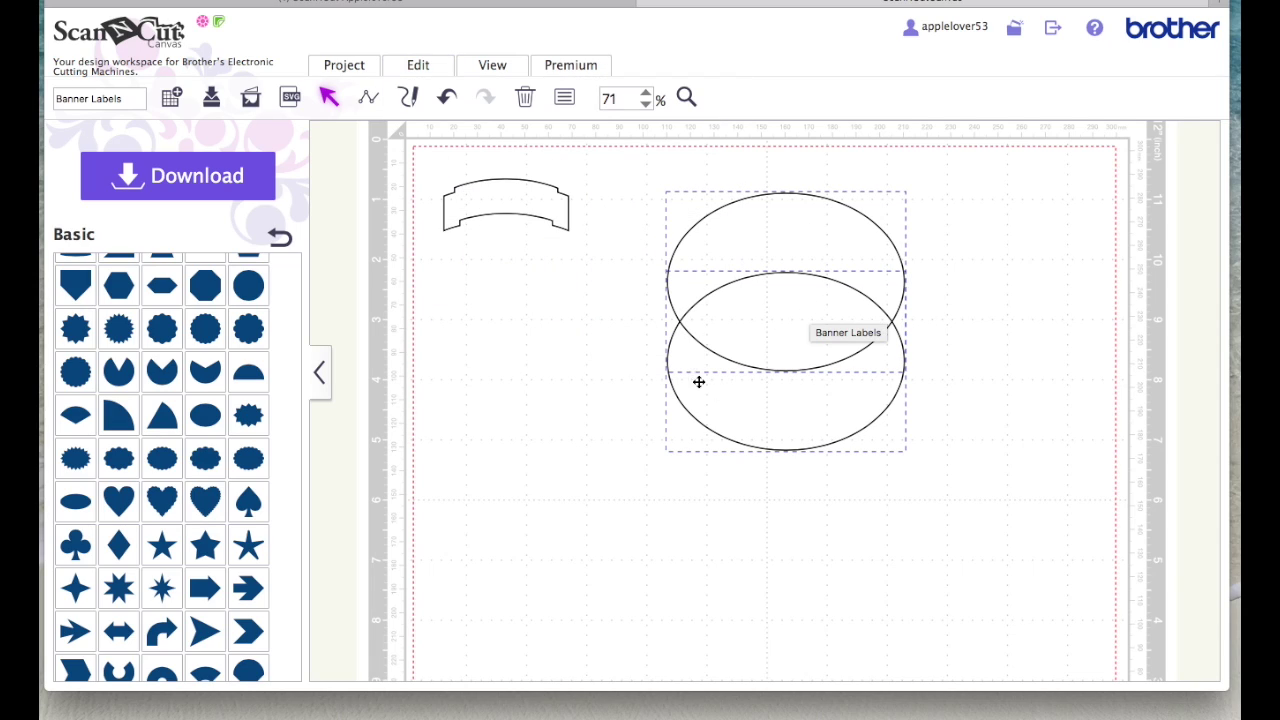
pyautogui.click(423, 68)
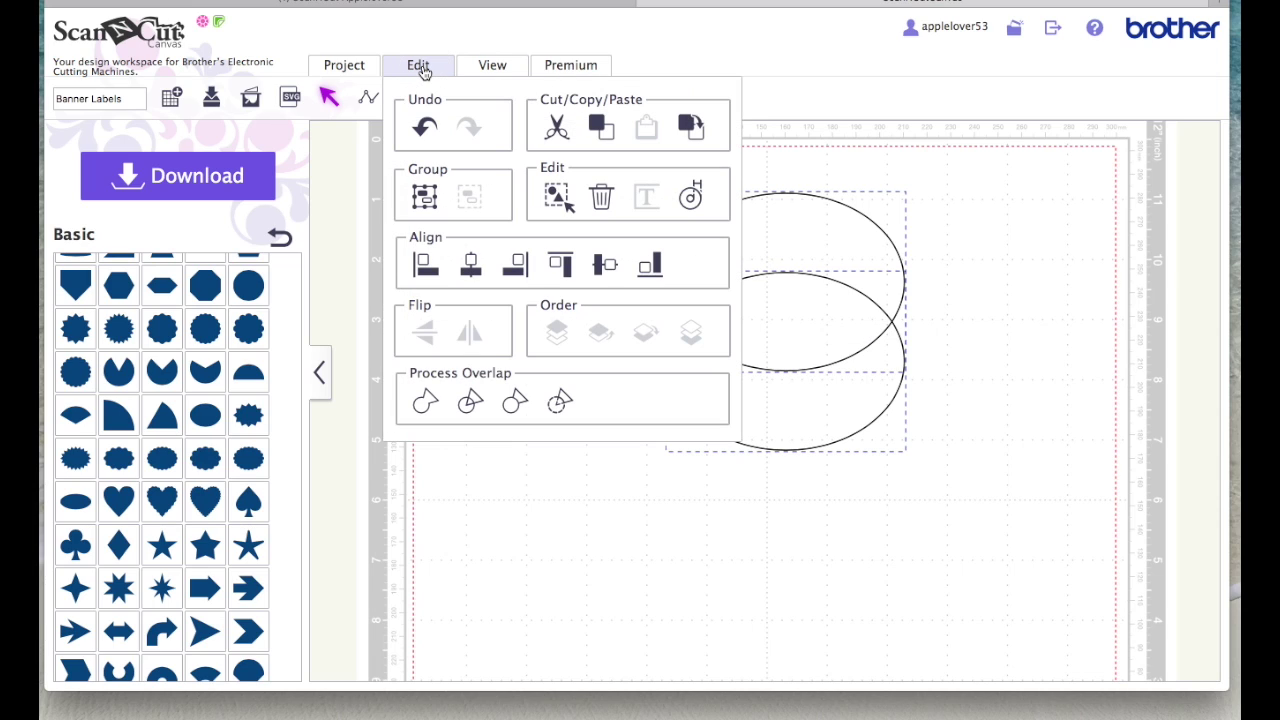
pyautogui.click(560, 400)
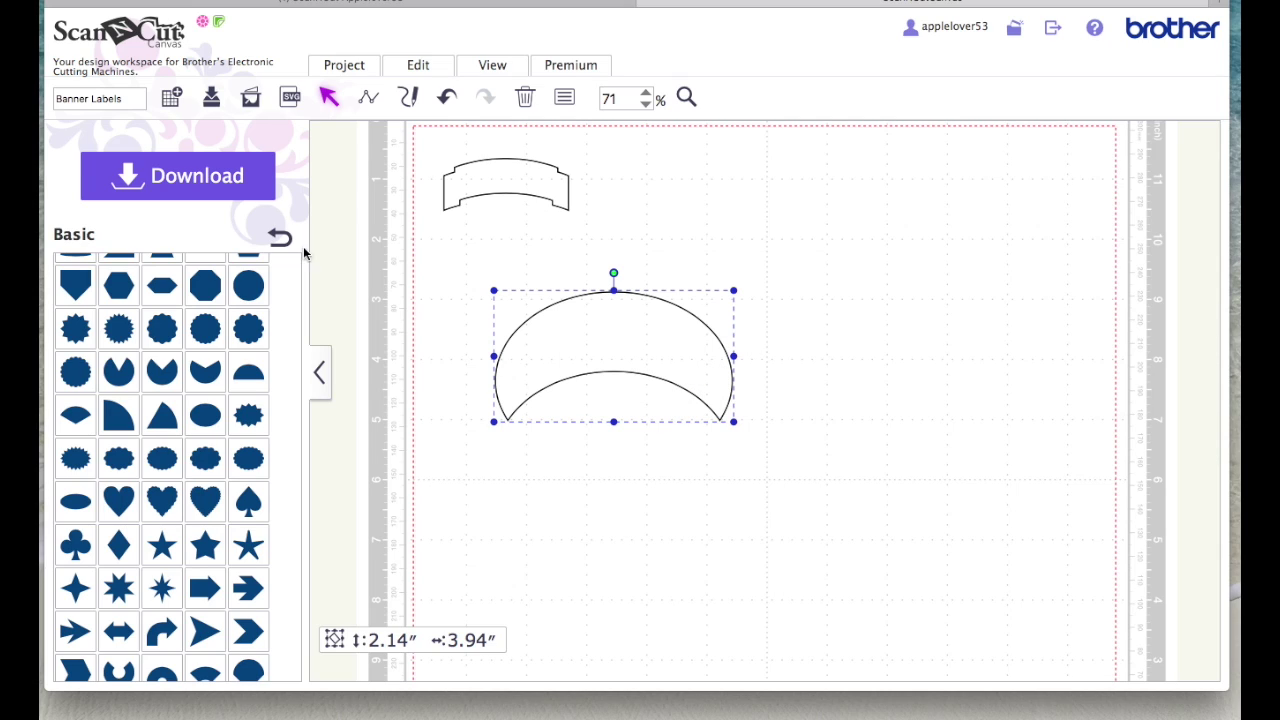
# Add a square, shrink it to 2.90″, and move it over the crescent, then select both shapes
pyautogui.scroll(5, 170, 420)
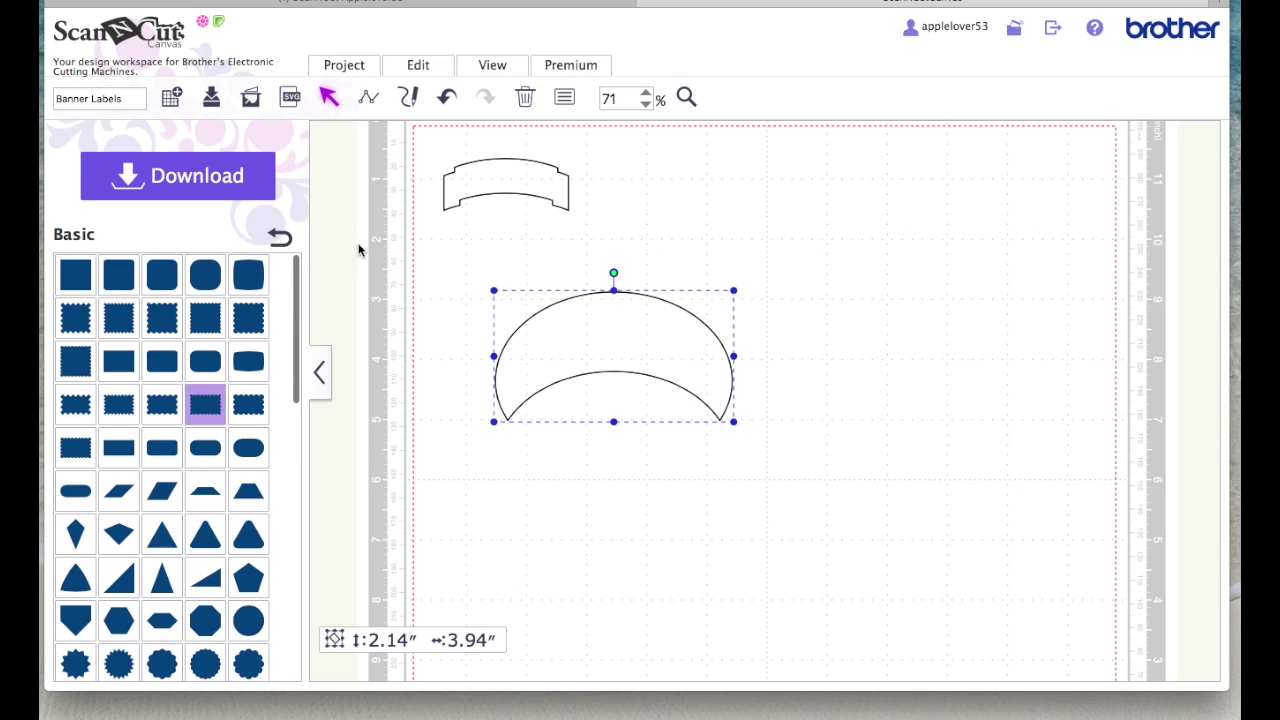
pyautogui.click(77, 270)
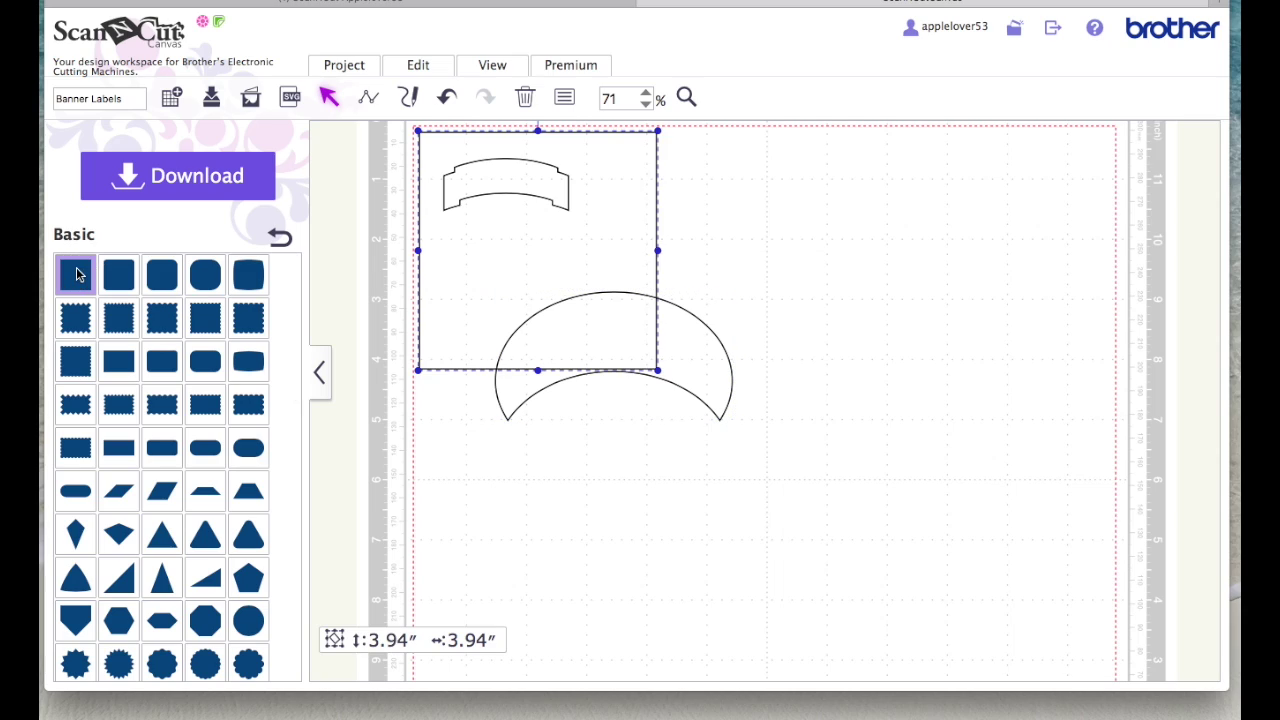
pyautogui.moveTo(577, 200); pyautogui.dragTo(954, 345)
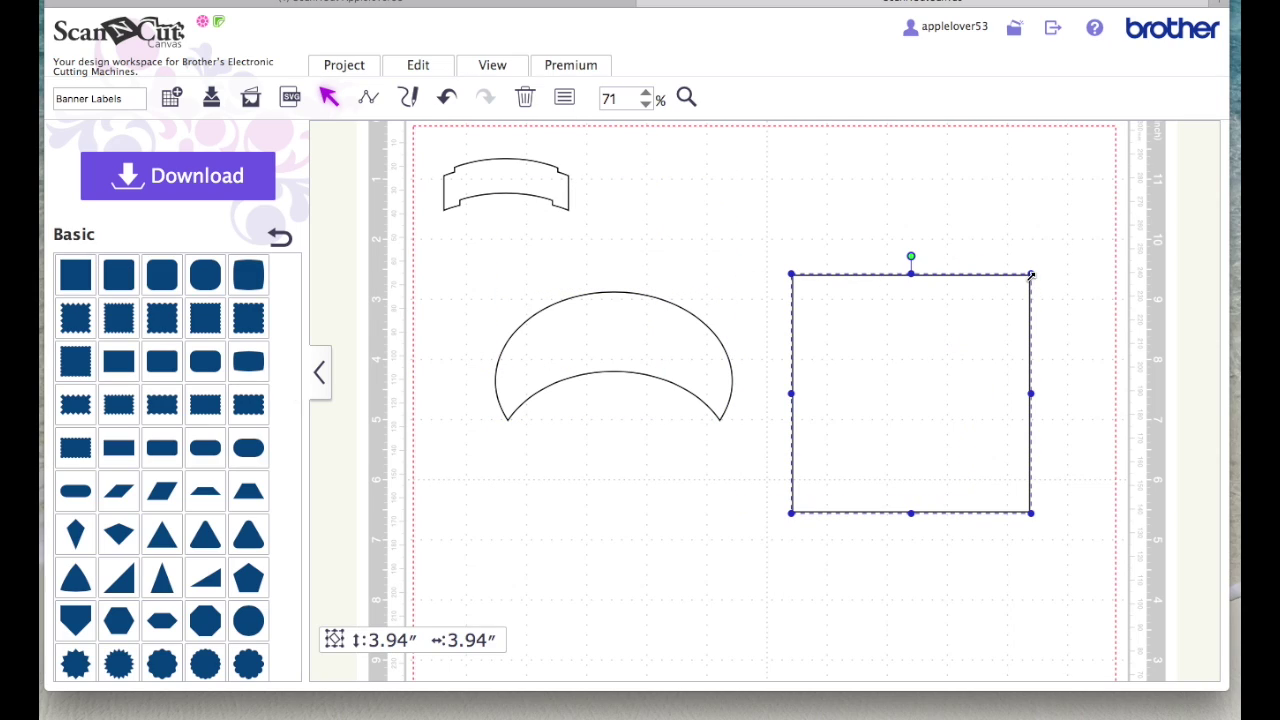
pyautogui.moveTo(1031, 275); pyautogui.dragTo(968, 336)
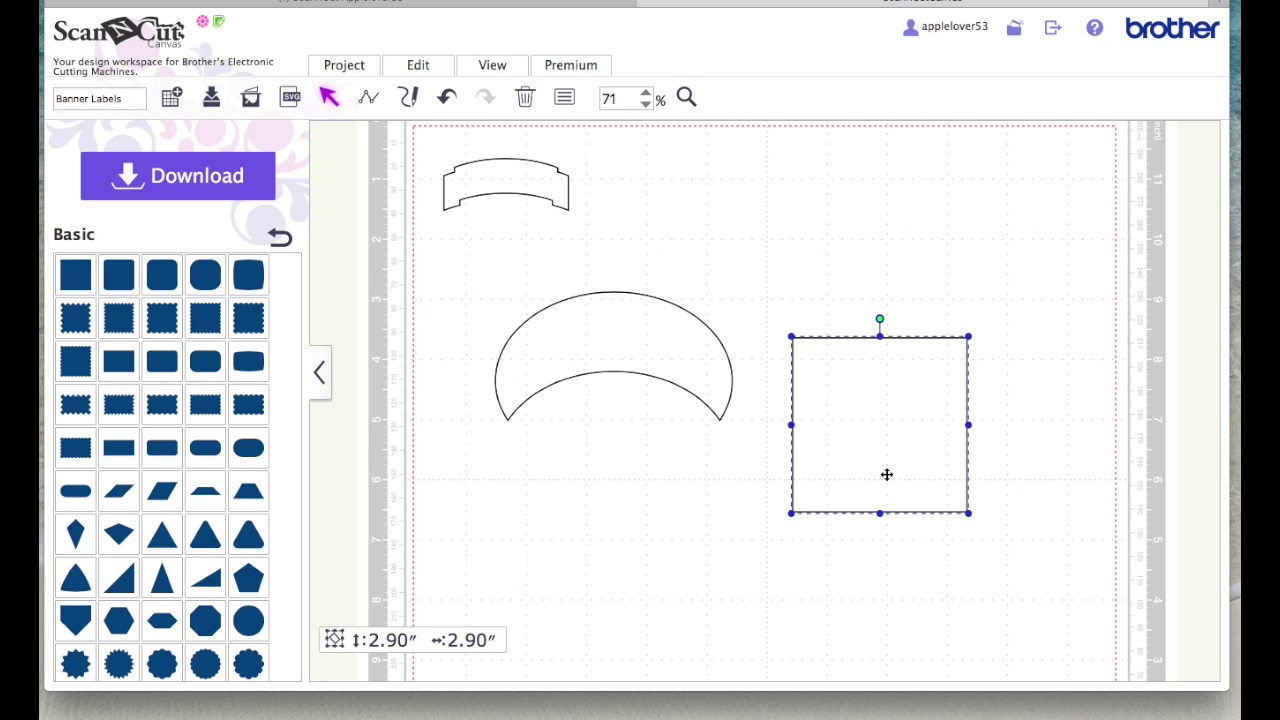
pyautogui.moveTo(906, 454); pyautogui.dragTo(634, 383)
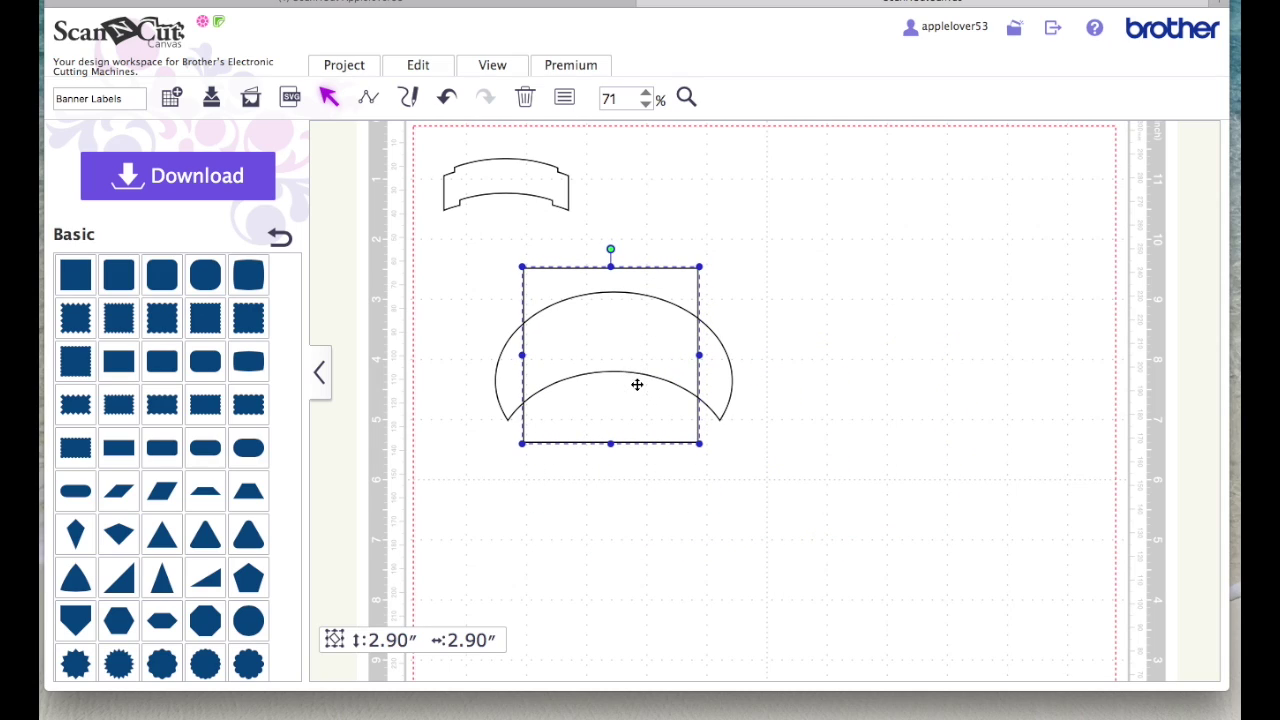
pyautogui.click(773, 443)
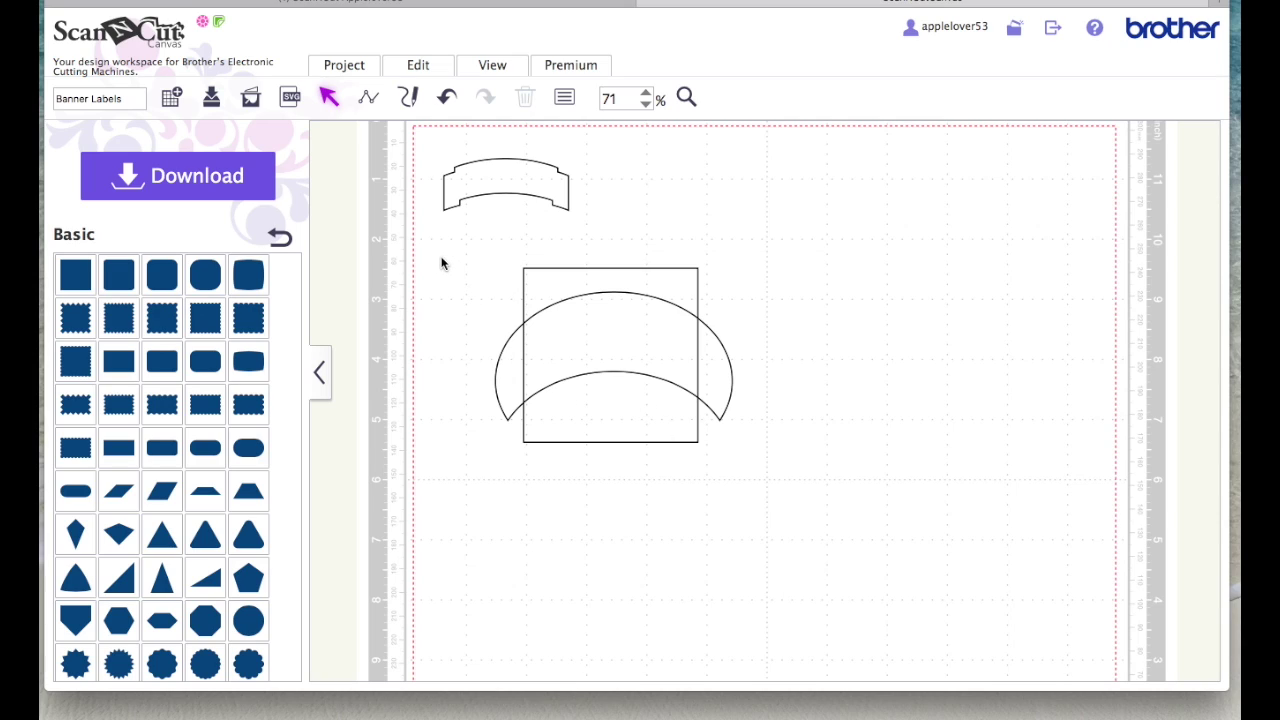
pyautogui.moveTo(440, 258); pyautogui.dragTo(701, 504)
# Centre the square horizontally on the crescent arc
pyautogui.click(418, 65)
pyautogui.click(470, 265)
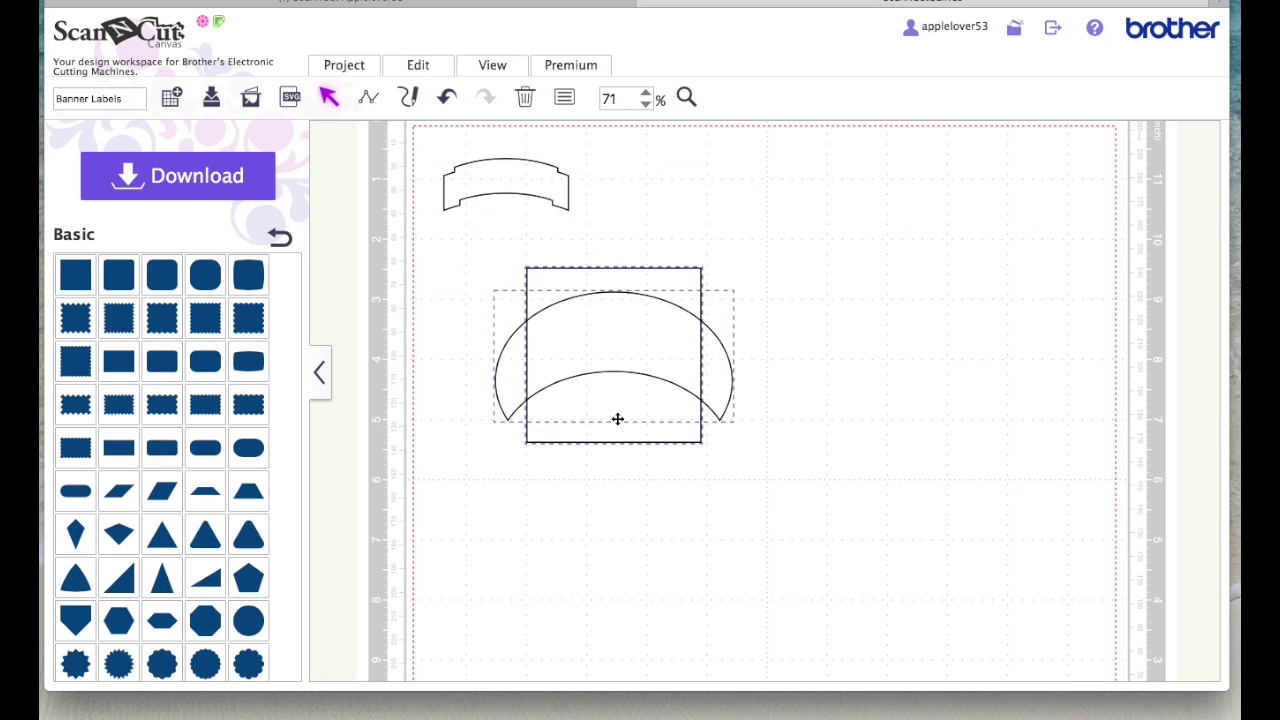
pyautogui.click(821, 414)
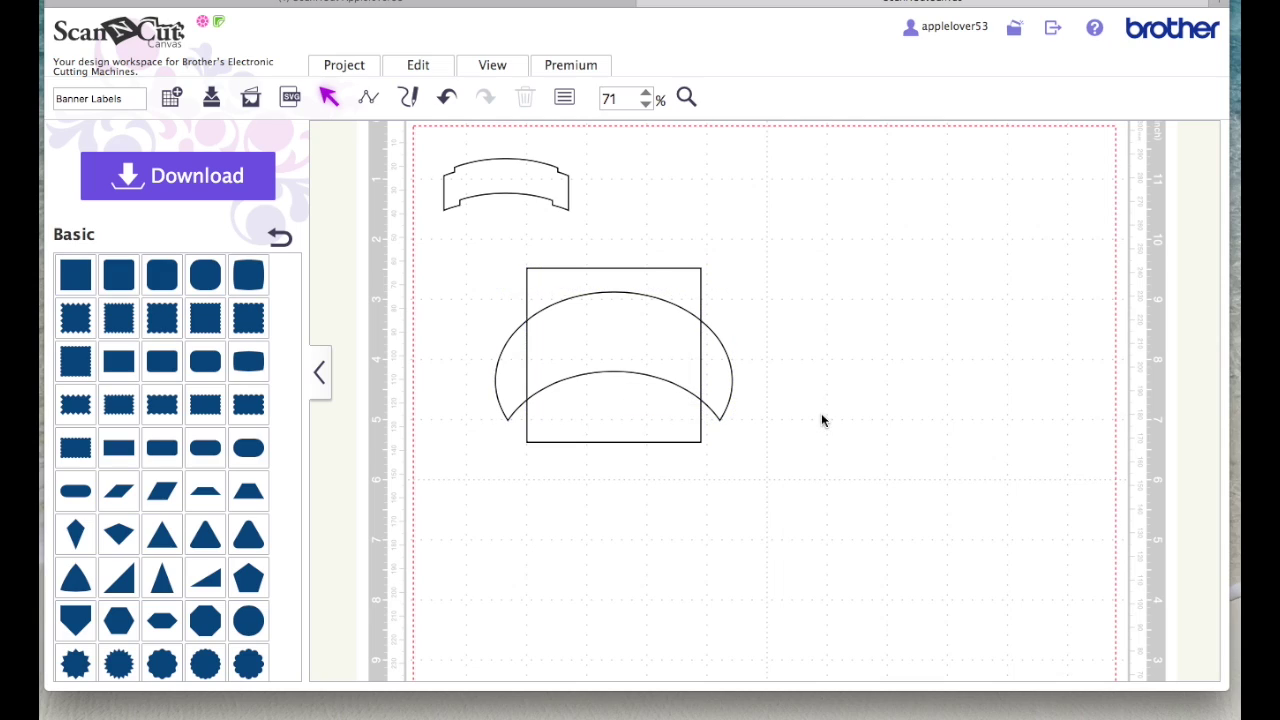
# Duplicate the crescent, park the copy at the mat's upper right, and reselect square and crescent
pyautogui.click(512, 376)
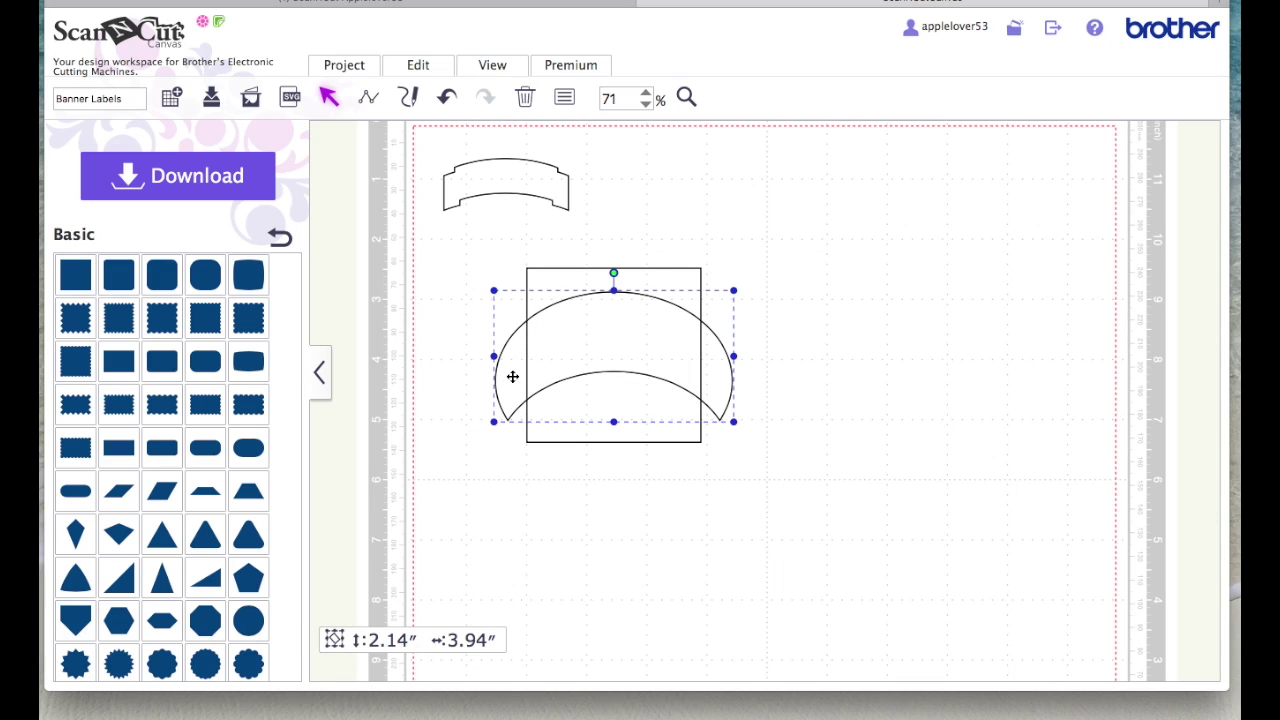
pyautogui.rightClick(512, 376)
pyautogui.click(603, 290)
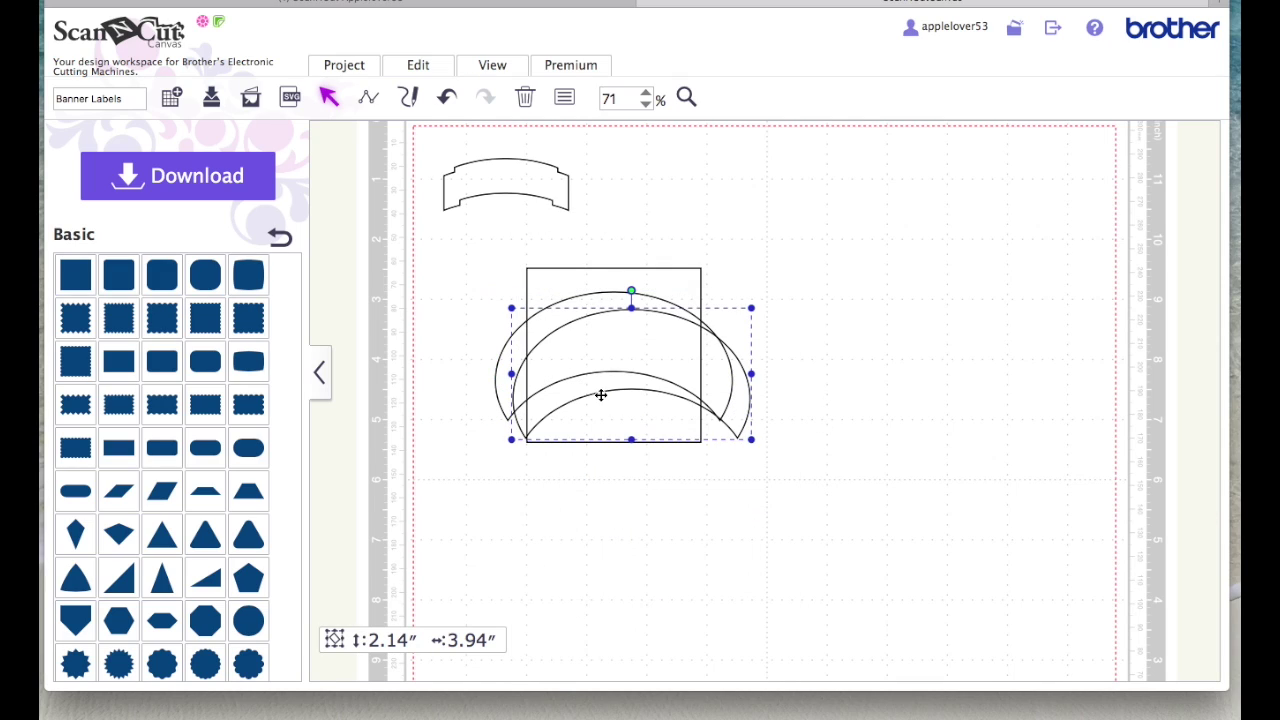
pyautogui.moveTo(601, 395); pyautogui.dragTo(965, 190)
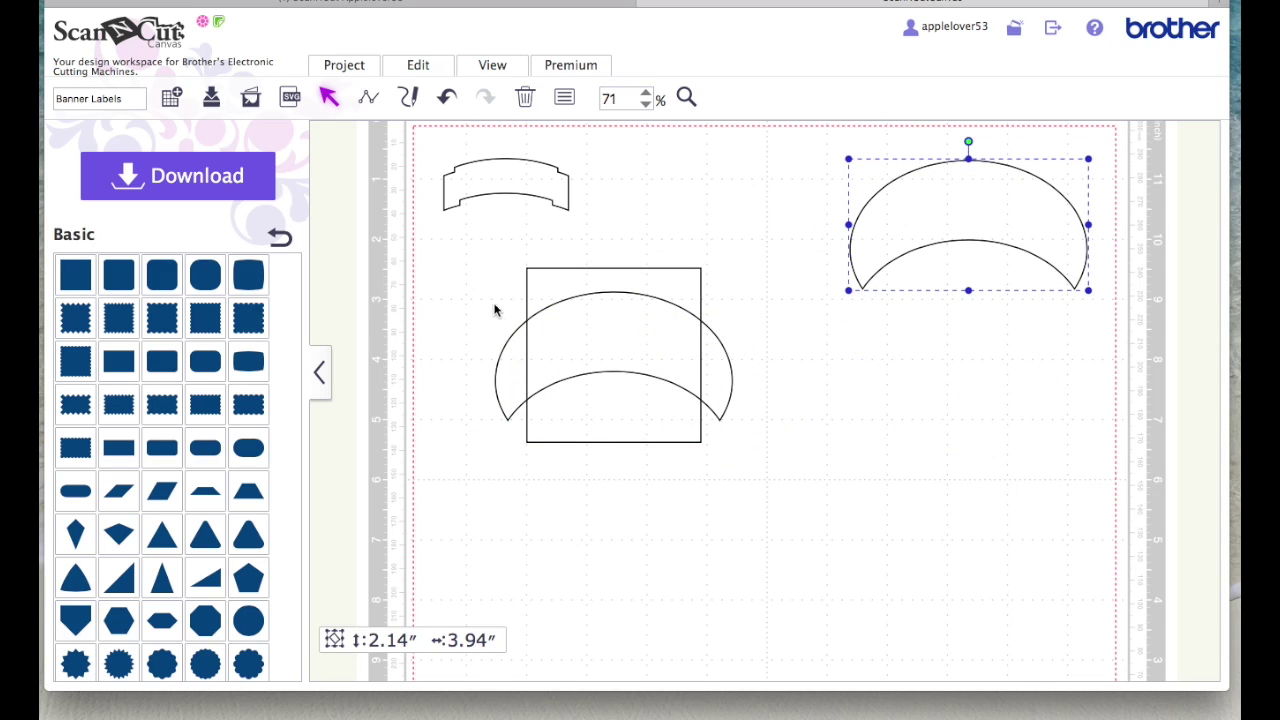
pyautogui.moveTo(448, 237); pyautogui.dragTo(698, 522)
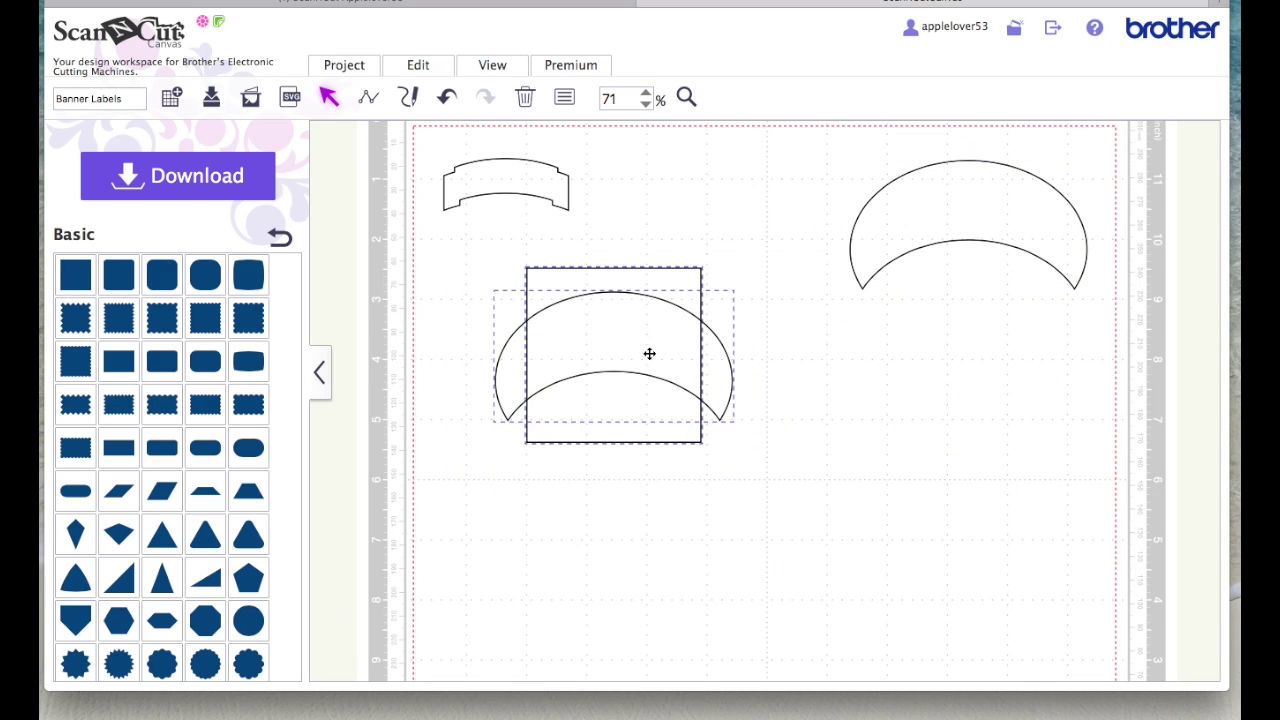
pyautogui.click(419, 67)
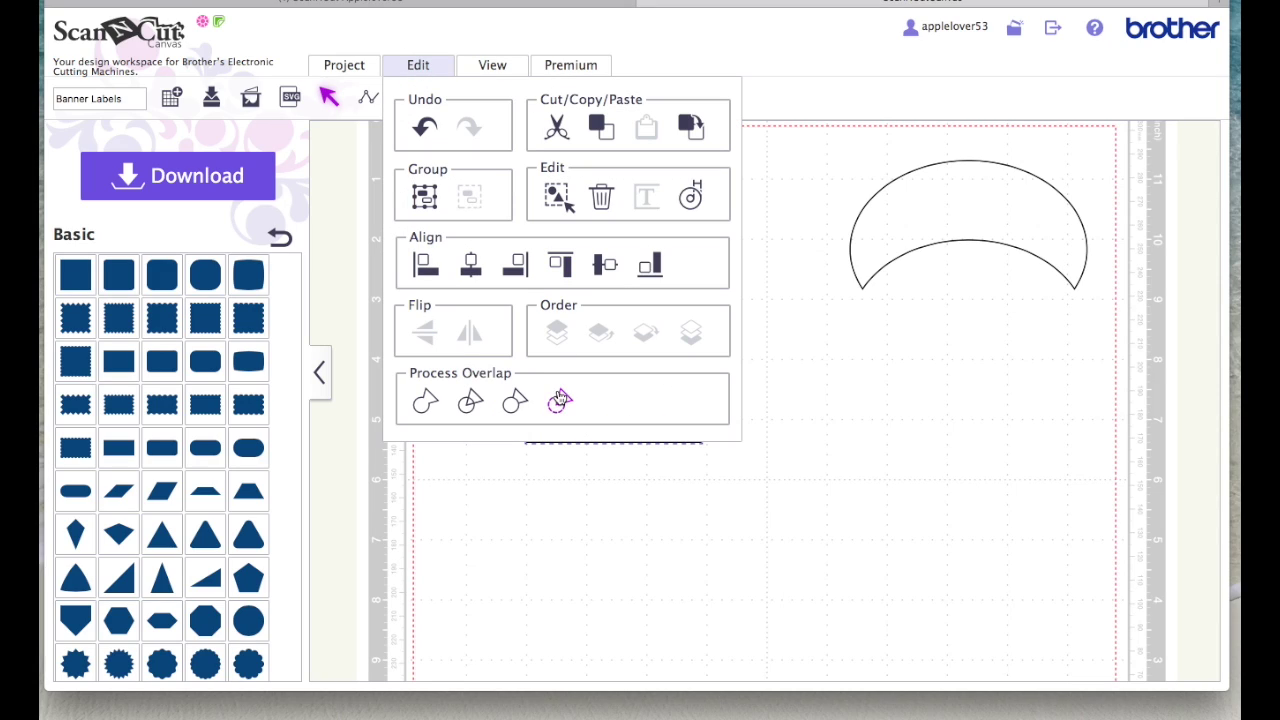
# Divide the square and crescent, then delete the top and bottom square pieces
pyautogui.click(471, 405)
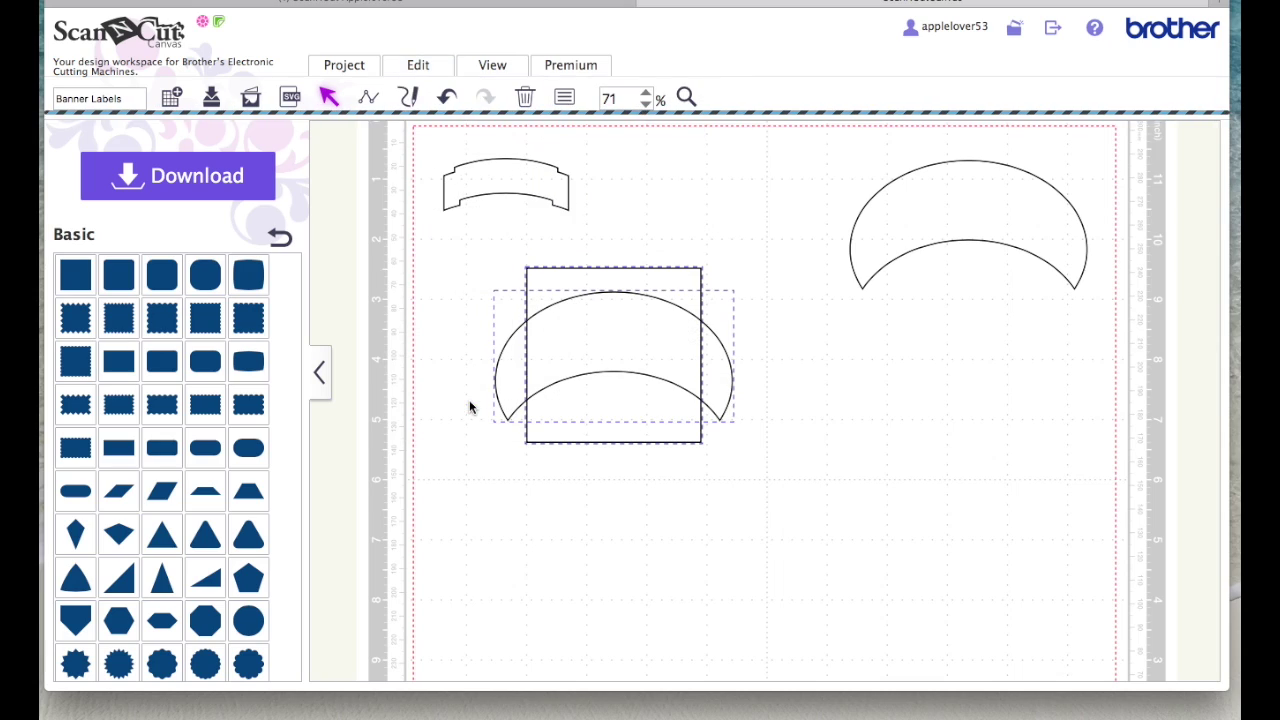
pyautogui.click(673, 286)
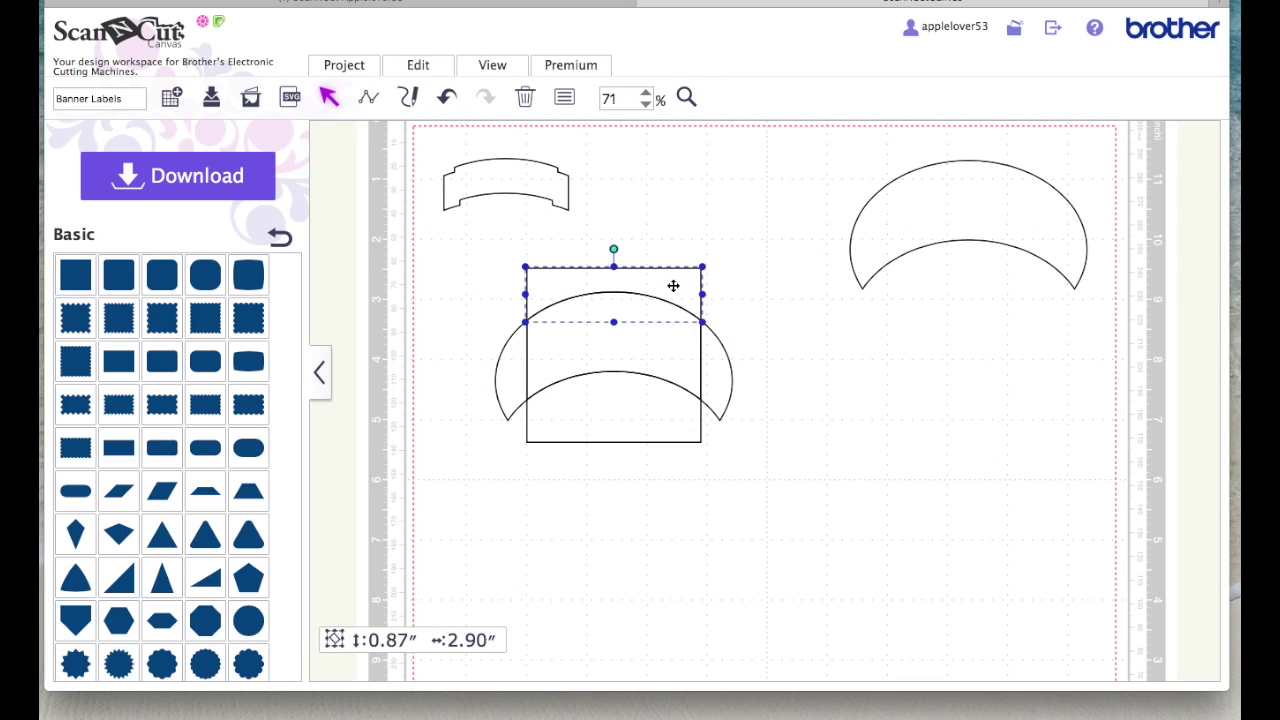
pyautogui.press('Delete')
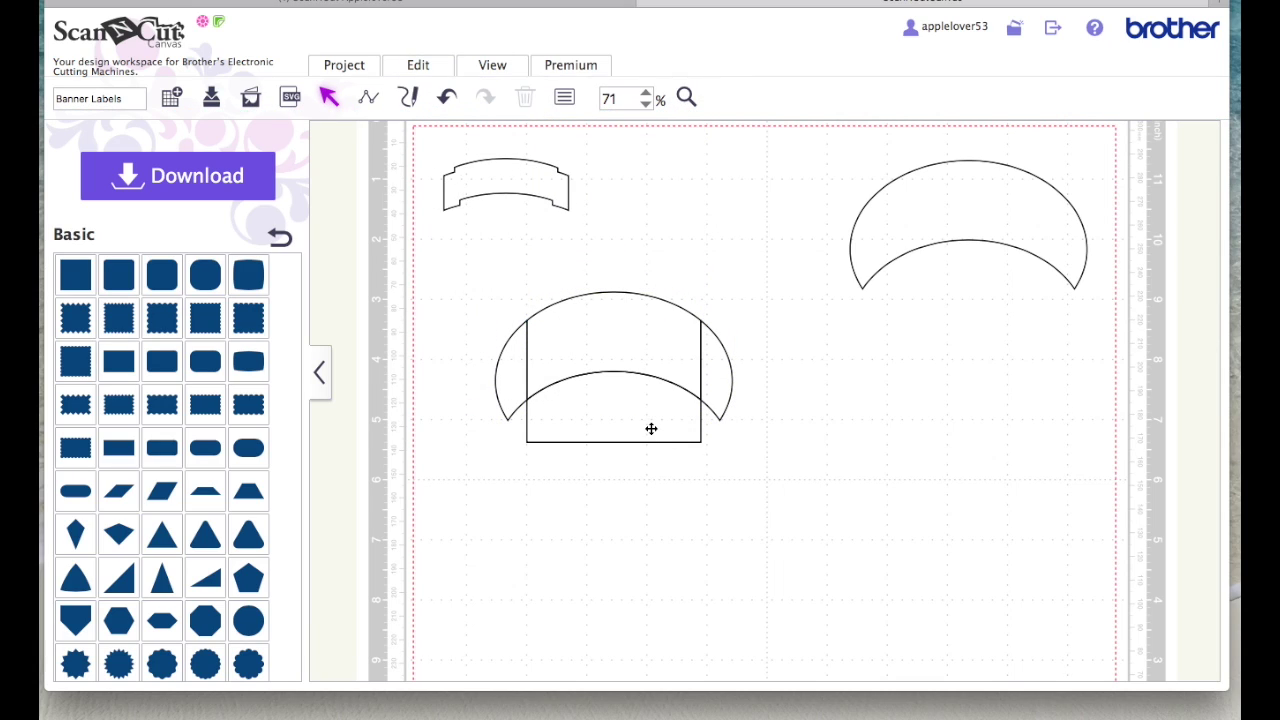
pyautogui.click(651, 428)
pyautogui.press('Delete')
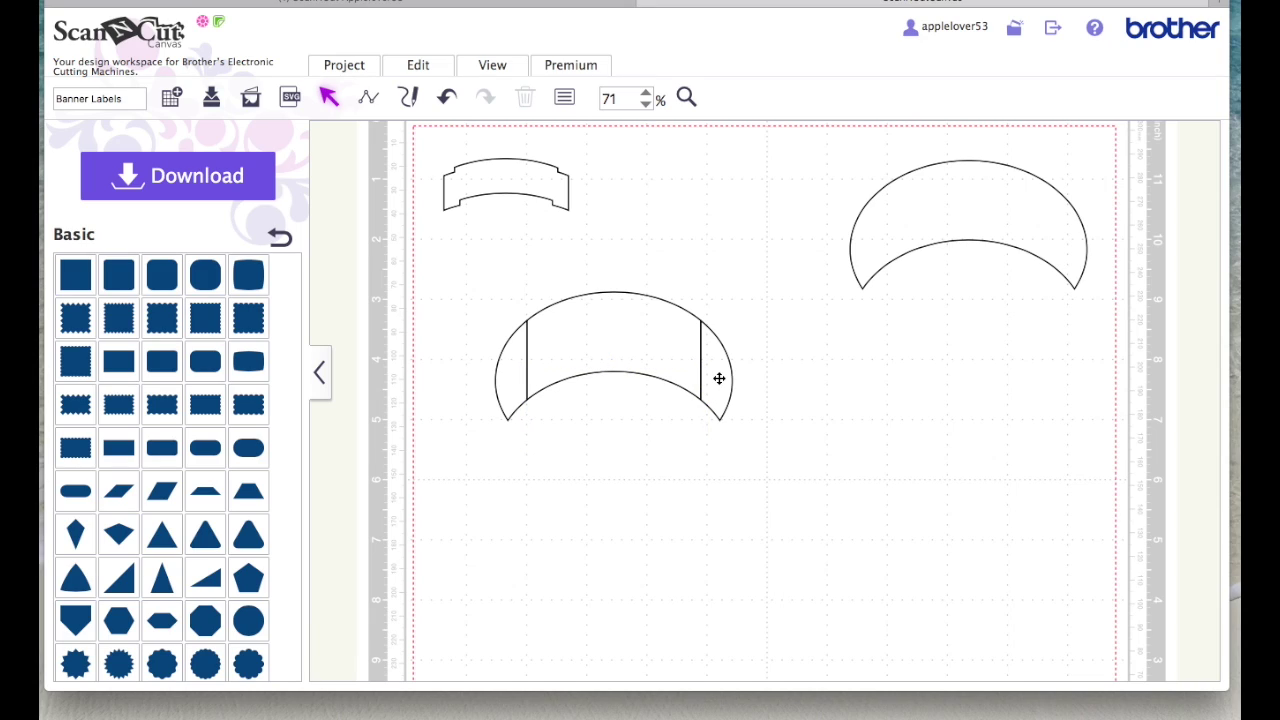
# Delete the arc's left and right end slivers and shift the banner body left
pyautogui.click(719, 378)
pyautogui.press('Delete')
pyautogui.click(509, 380)
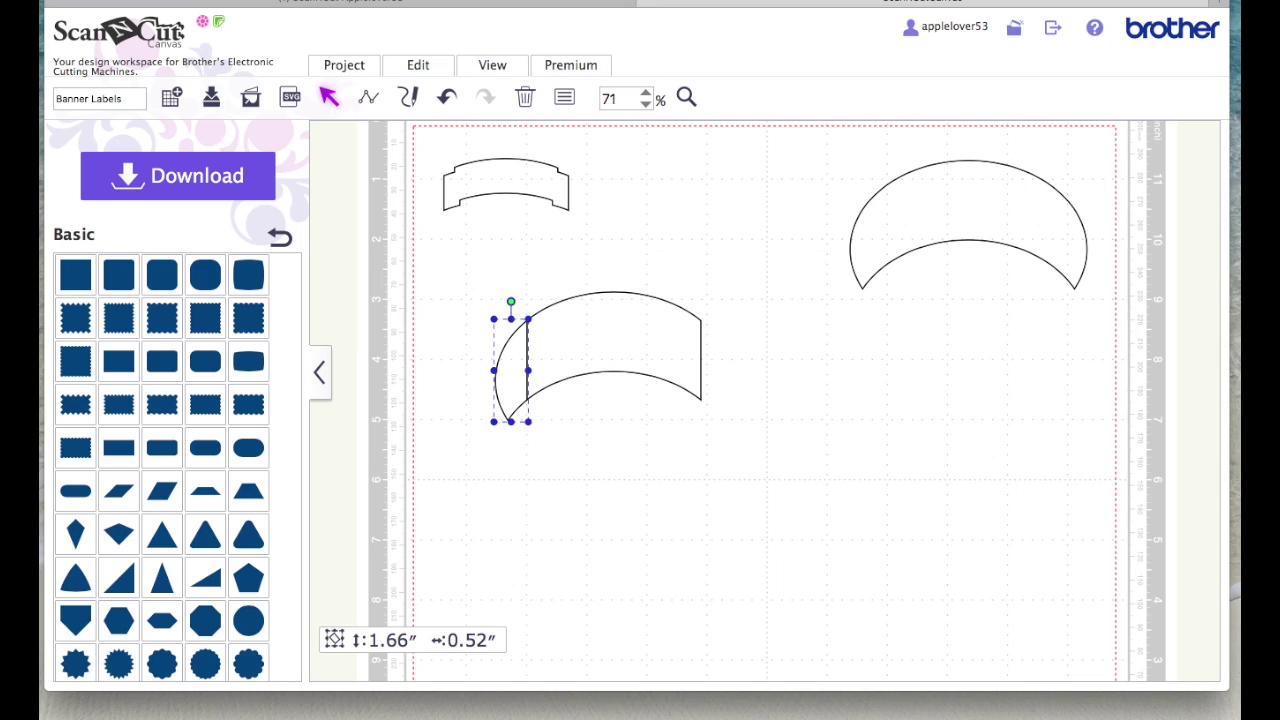
pyautogui.press('Delete')
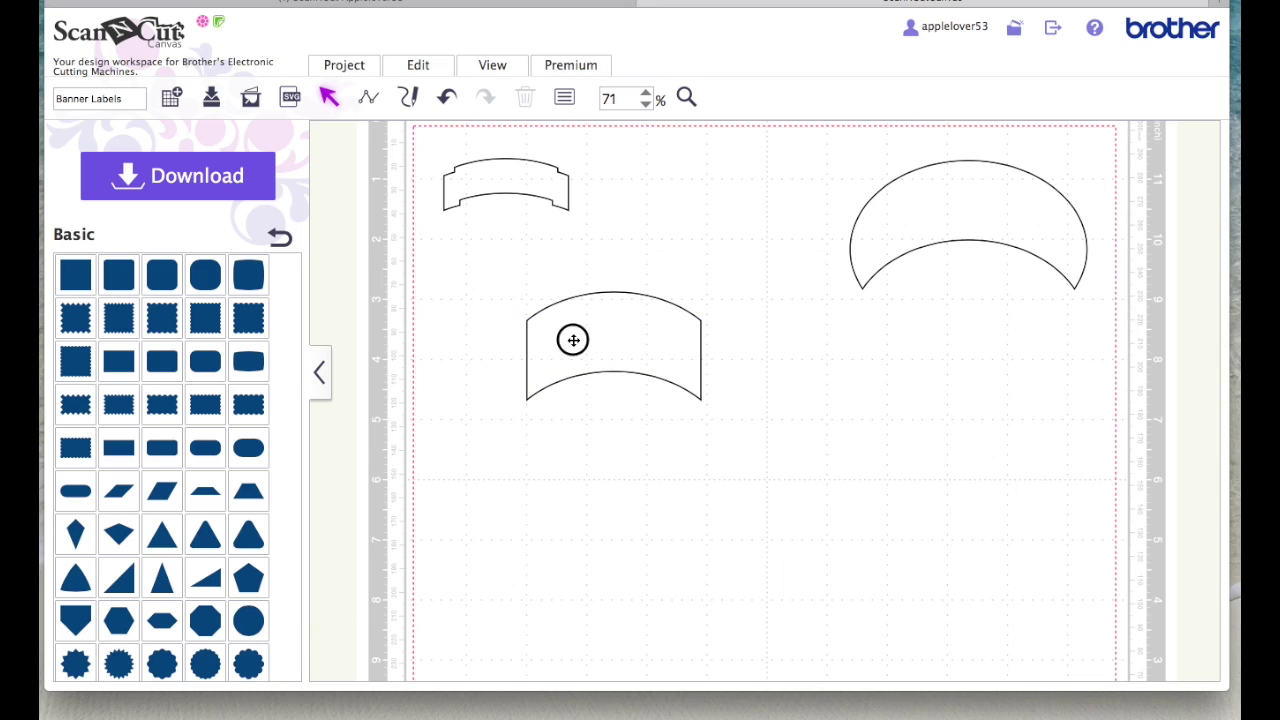
pyautogui.moveTo(572, 343); pyautogui.dragTo(476, 333)
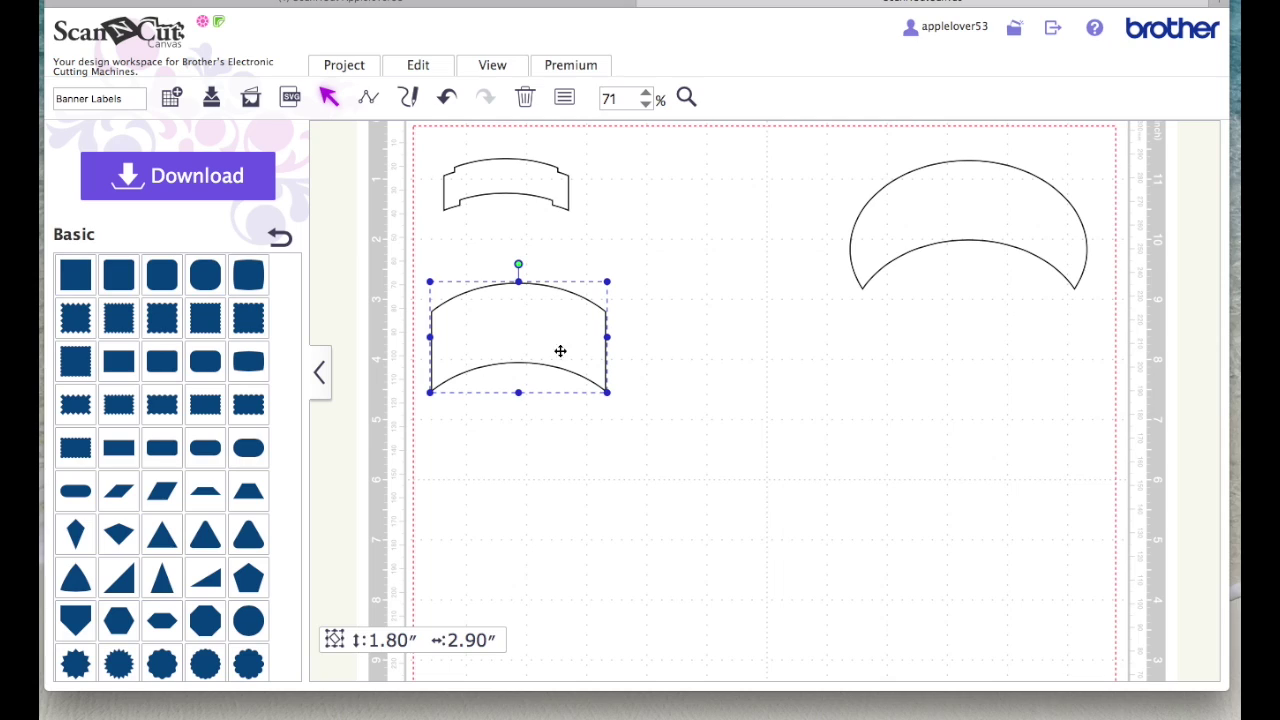
# Duplicate the curved banner into the mat's middle and raise the crescent to the top
pyautogui.rightClick(536, 326)
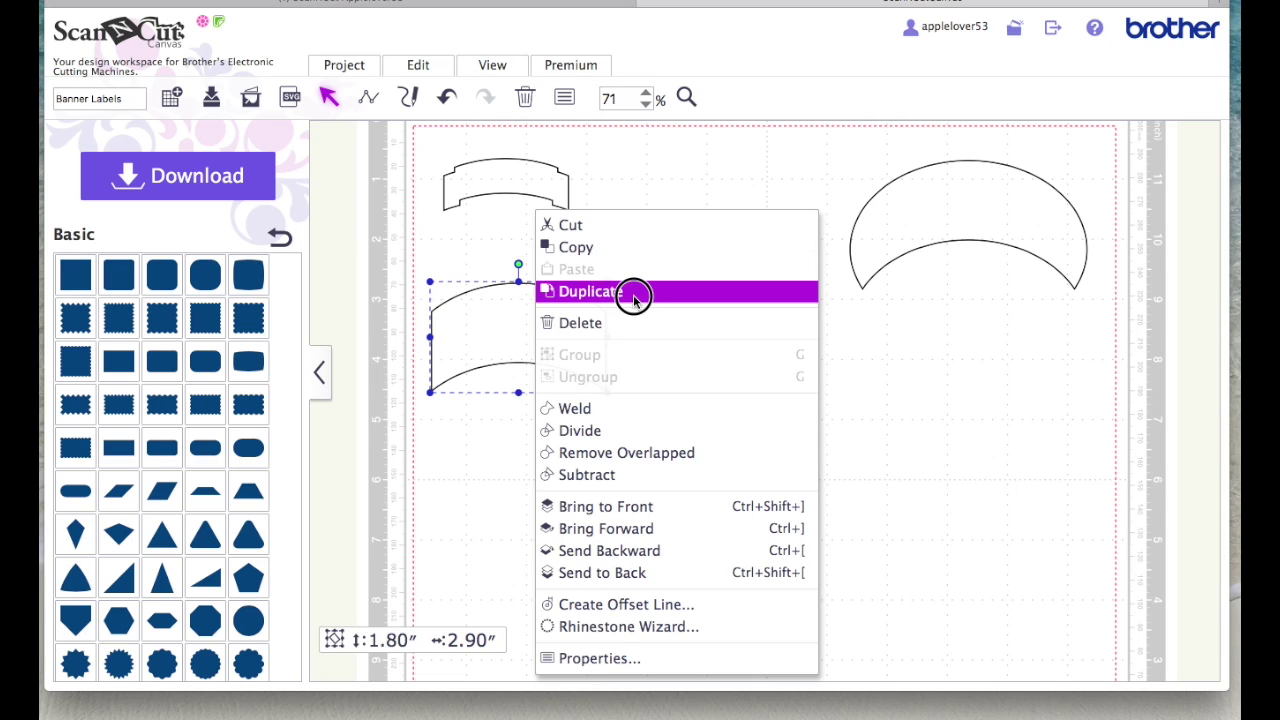
pyautogui.click(634, 292)
pyautogui.moveTo(545, 331); pyautogui.dragTo(793, 432)
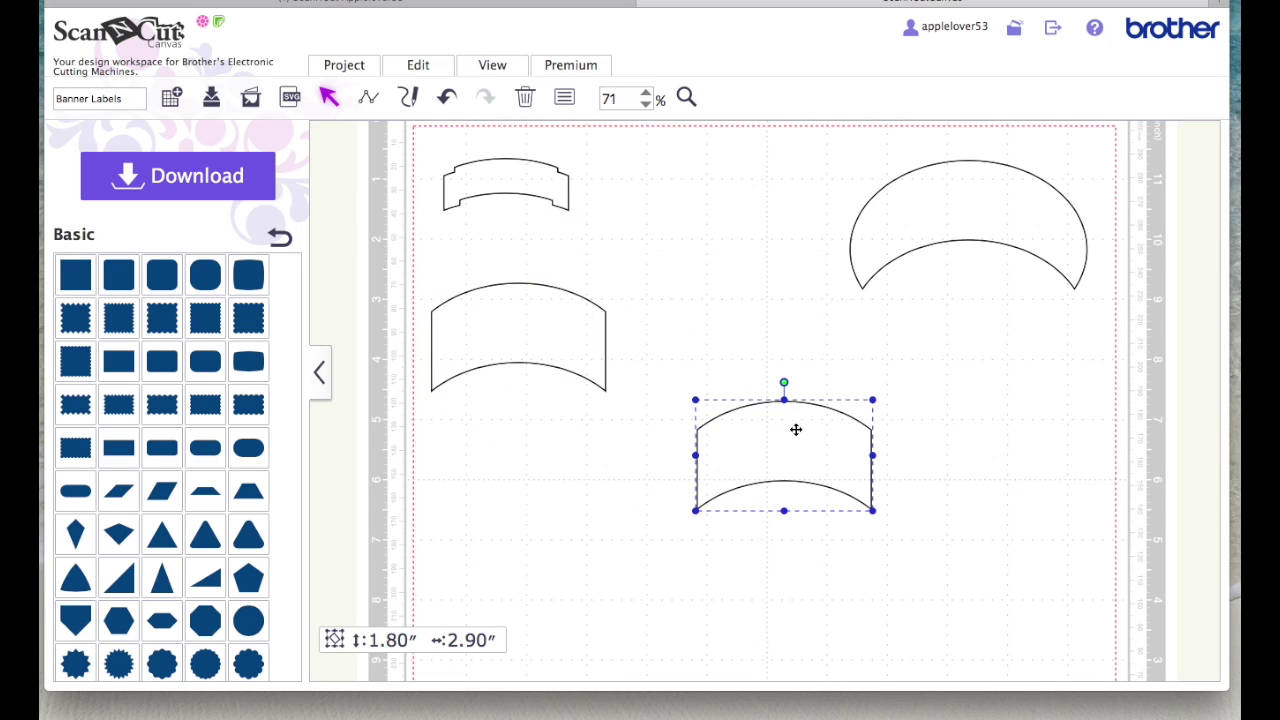
pyautogui.click(929, 246)
pyautogui.moveTo(954, 206); pyautogui.dragTo(954, 191)
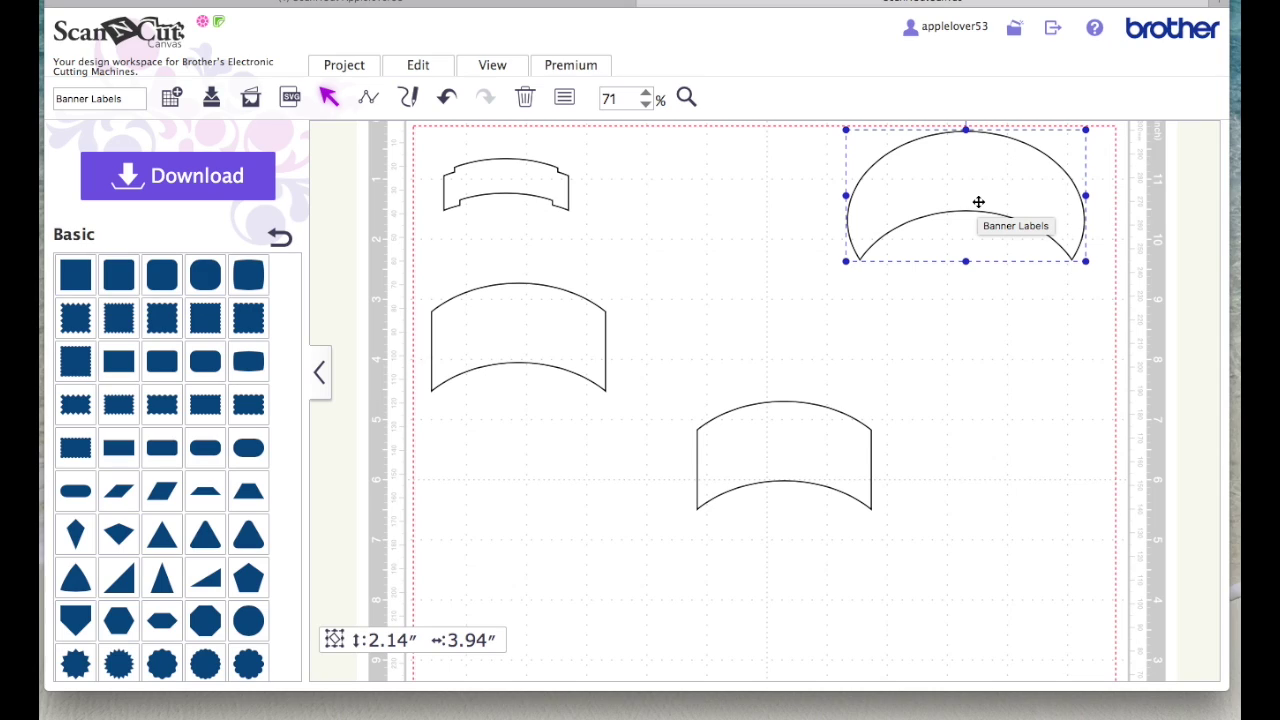
# Add a square over the banner copy, sized to 2.50″ and narrowed to 2.35″ wide
pyautogui.click(782, 446)
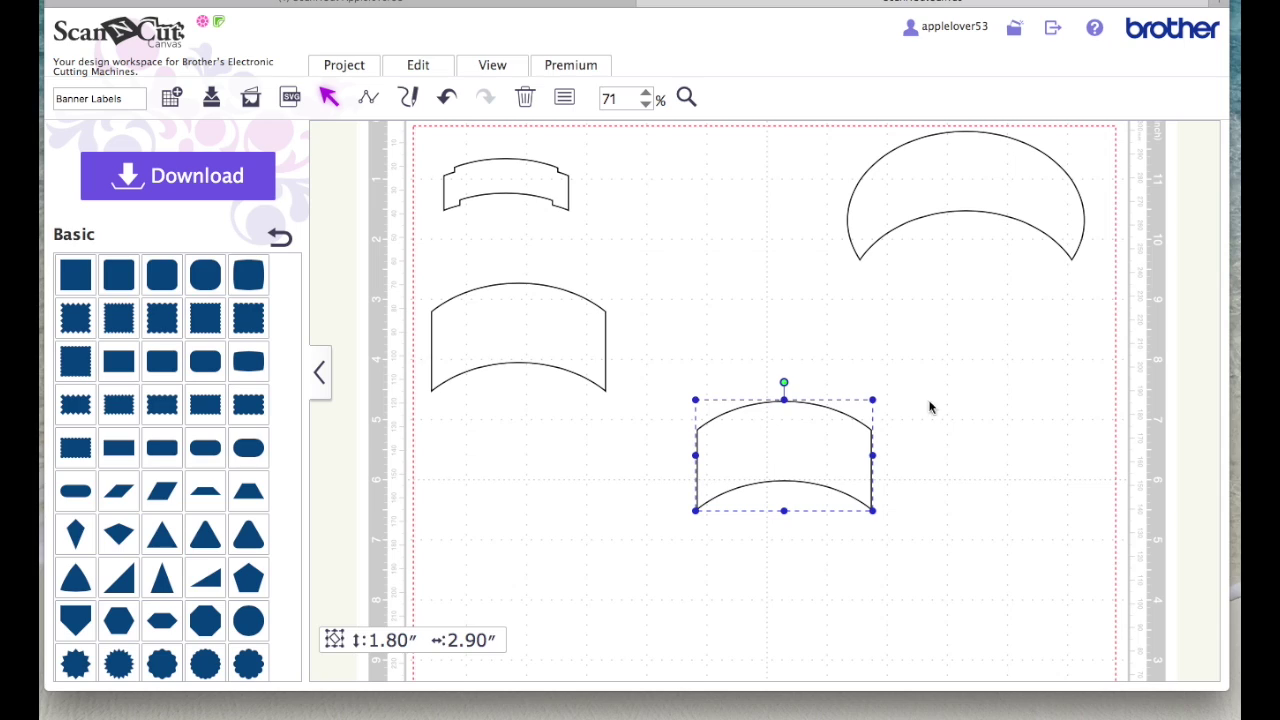
pyautogui.click(75, 275)
pyautogui.moveTo(611, 257); pyautogui.dragTo(811, 431)
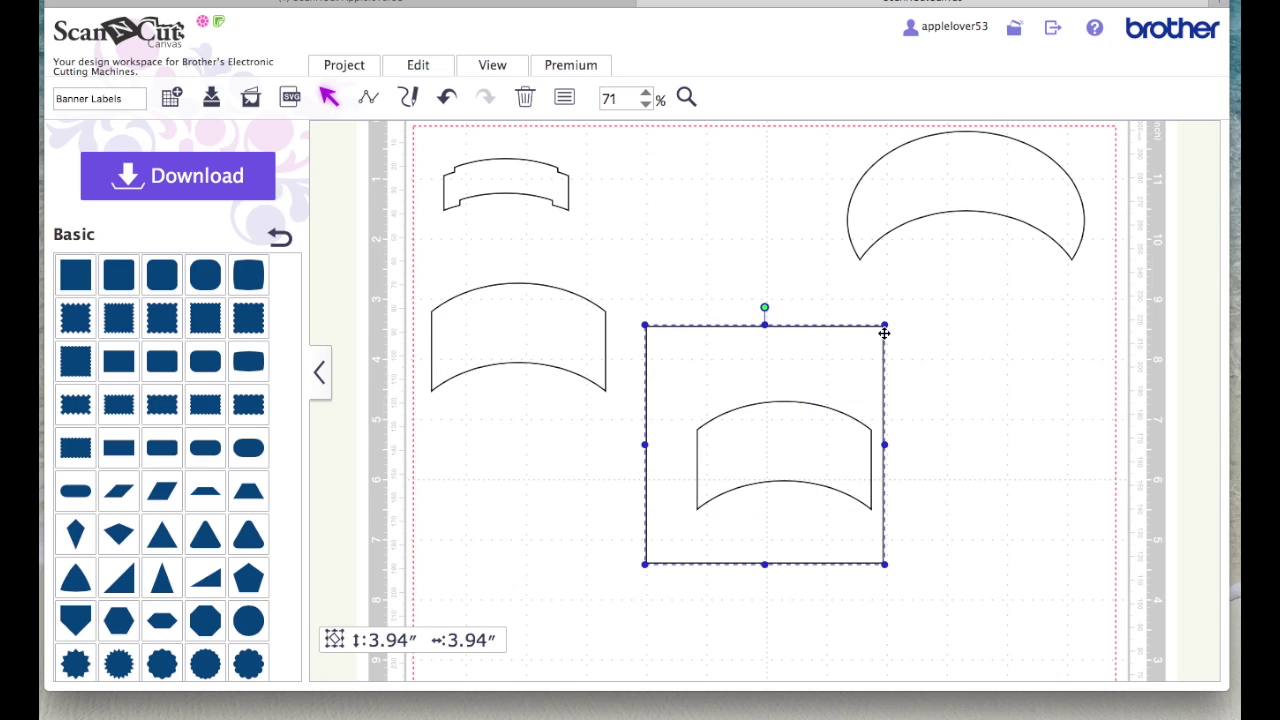
pyautogui.moveTo(886, 325); pyautogui.dragTo(797, 409)
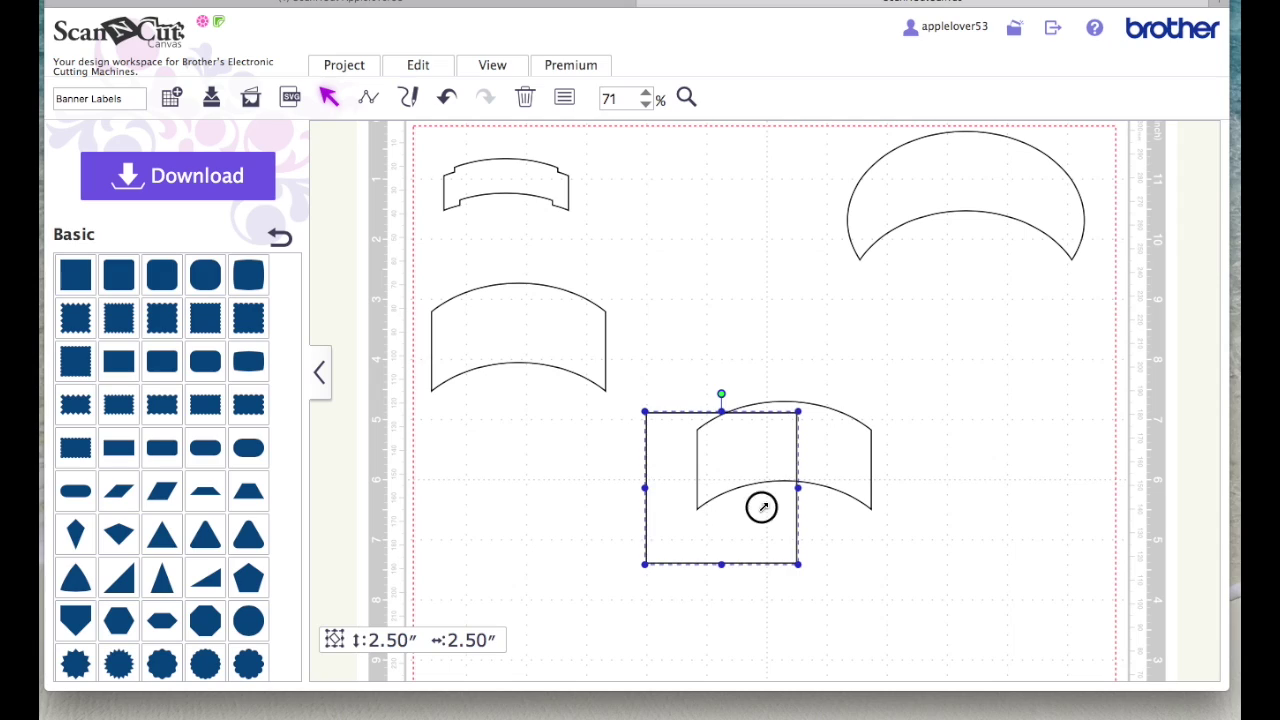
pyautogui.moveTo(760, 506); pyautogui.dragTo(782, 483)
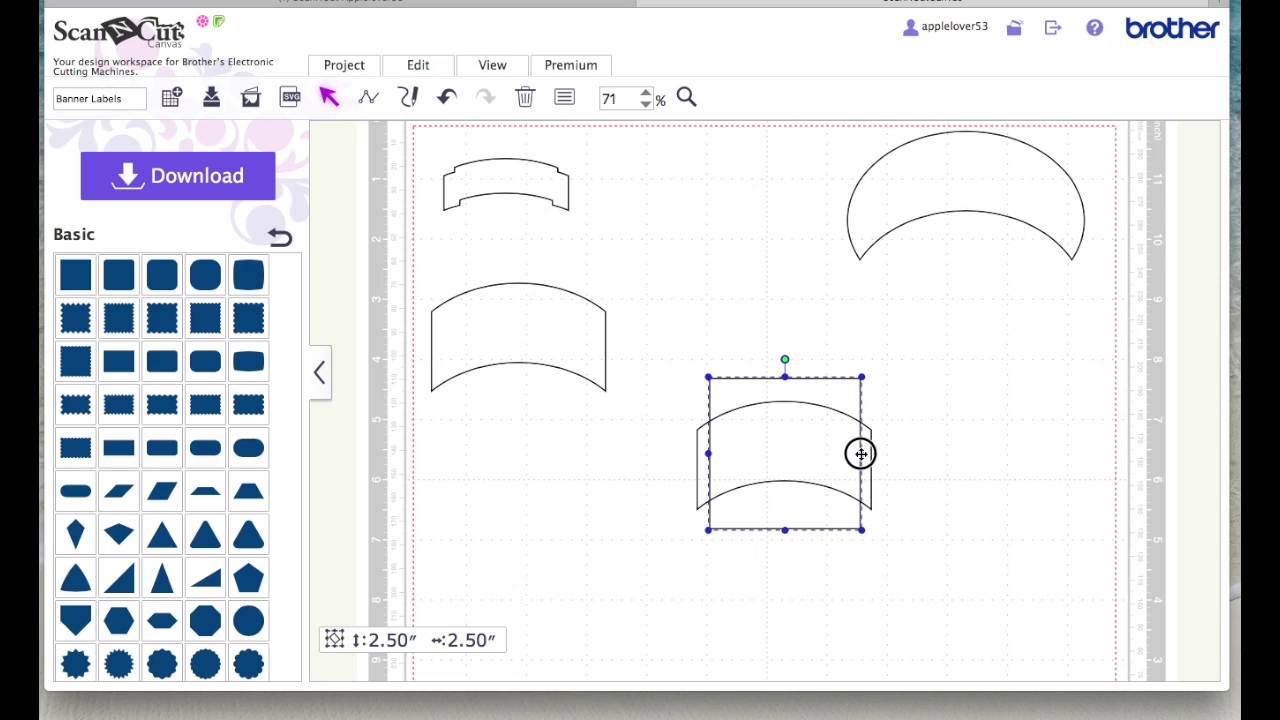
pyautogui.moveTo(860, 455); pyautogui.dragTo(852, 454)
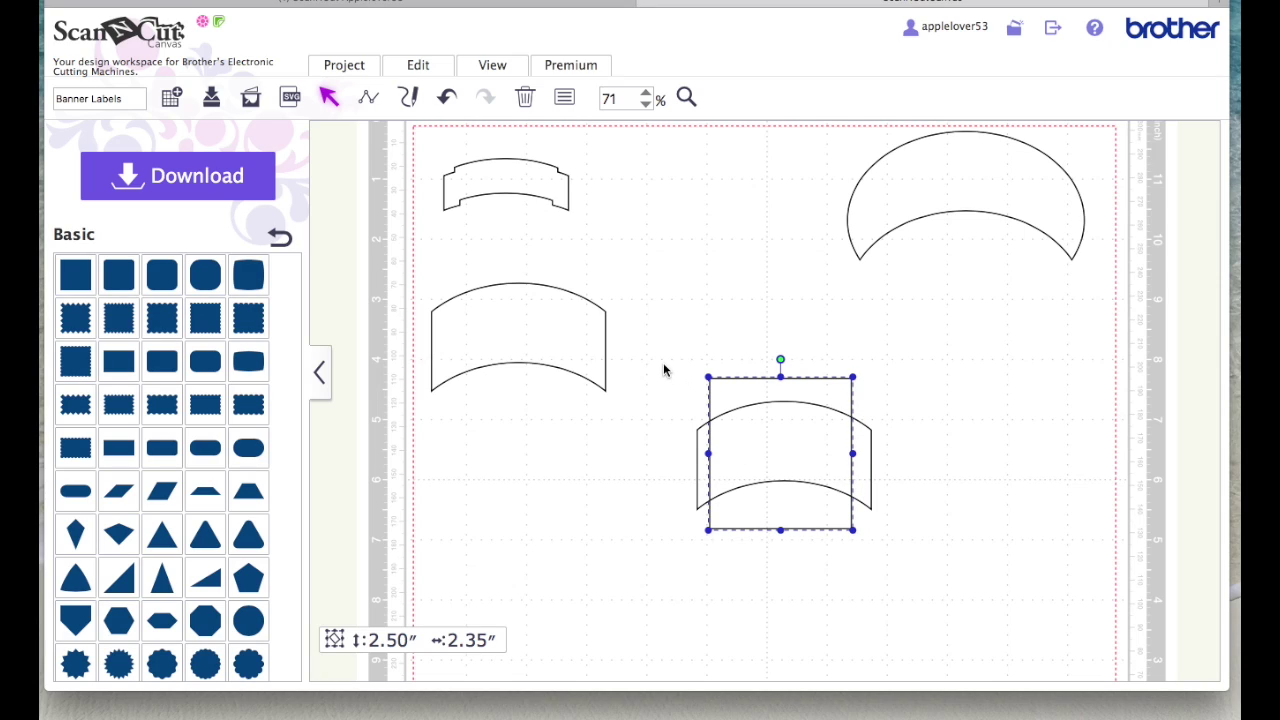
# Centre the narrowed square horizontally on the banner copy
pyautogui.moveTo(663, 371); pyautogui.dragTo(889, 574)
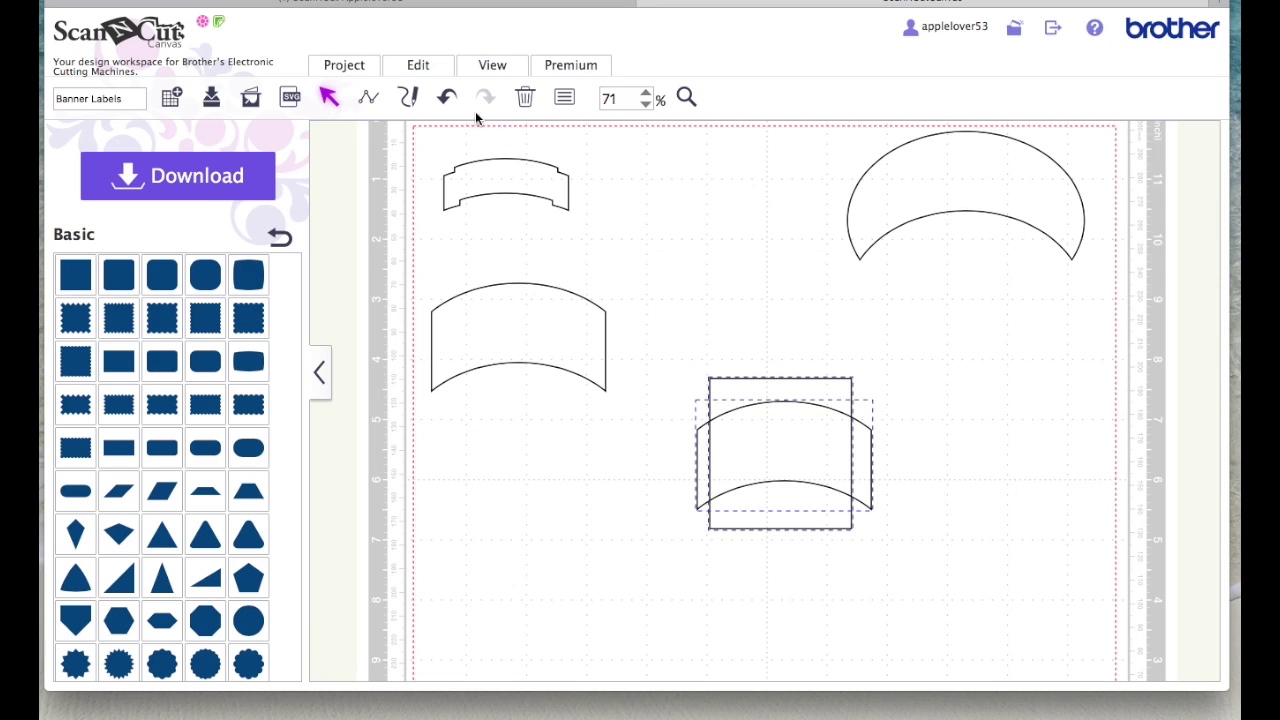
pyautogui.click(418, 65)
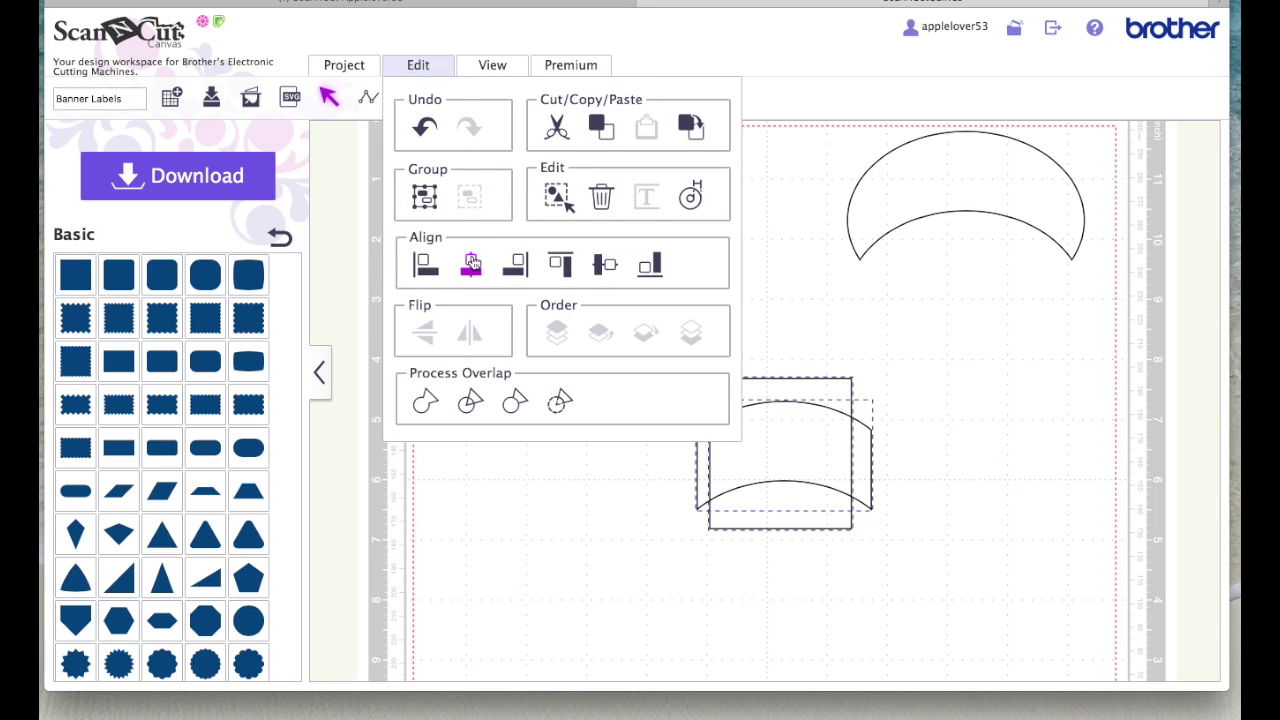
pyautogui.click(472, 263)
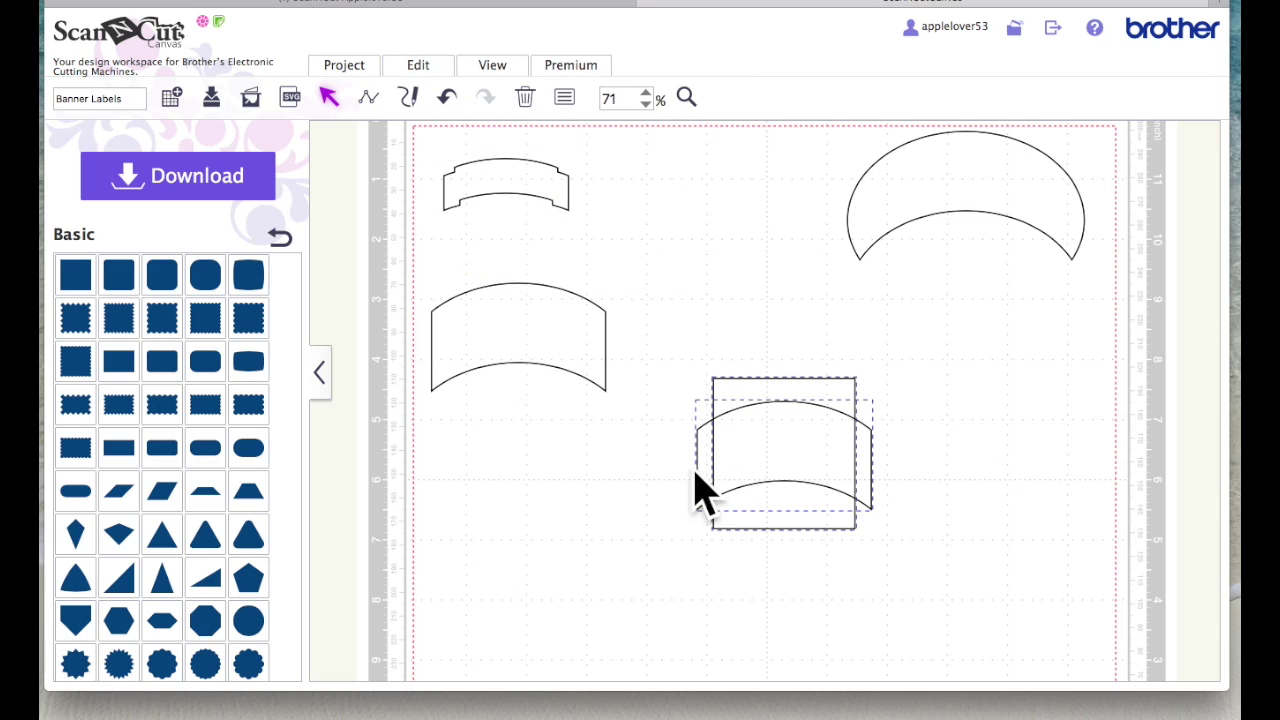
pyautogui.click(950, 478)
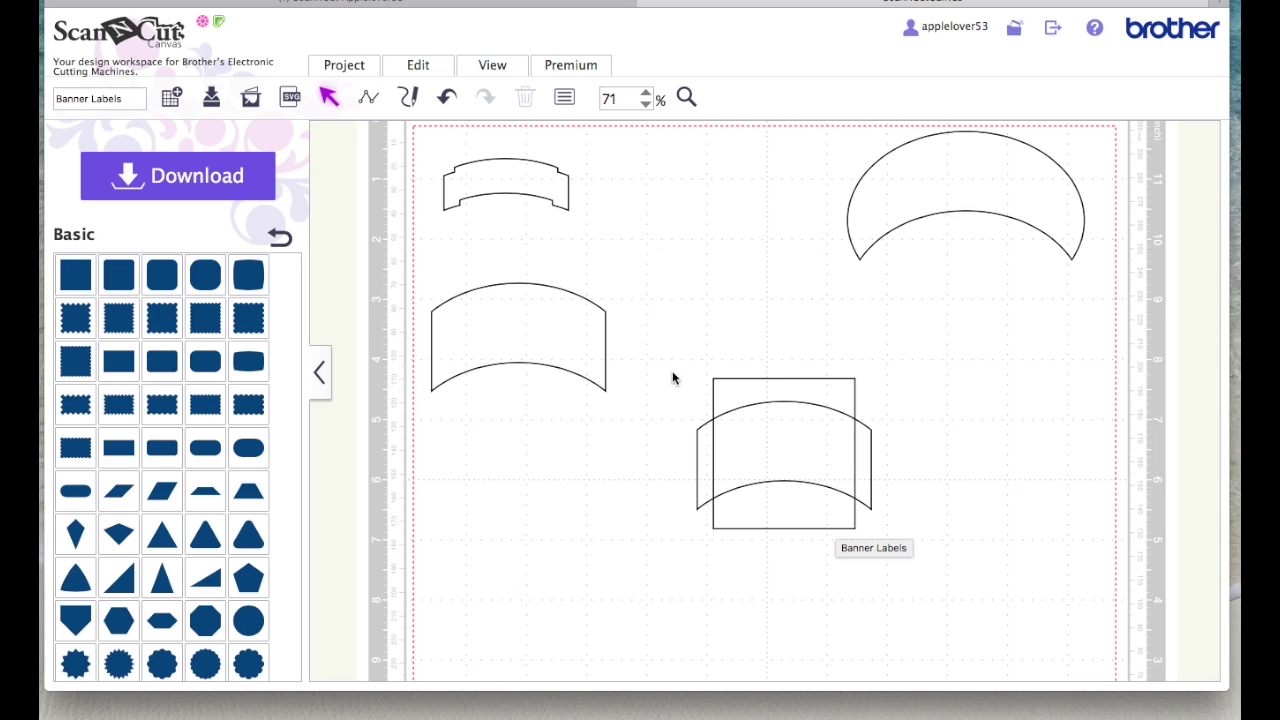
# Cut away the square's overlap with the banner copy, keeping only the two end slivers
pyautogui.moveTo(663, 354); pyautogui.dragTo(934, 580)
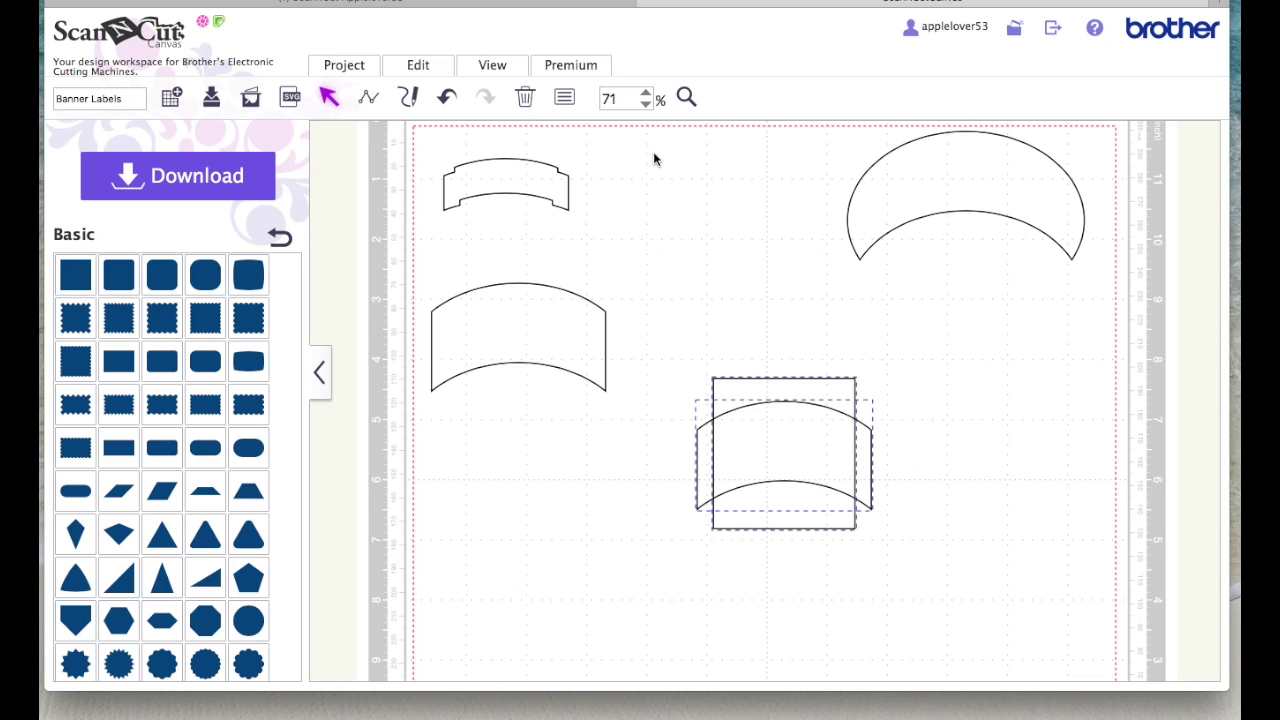
pyautogui.click(428, 72)
pyautogui.click(558, 400)
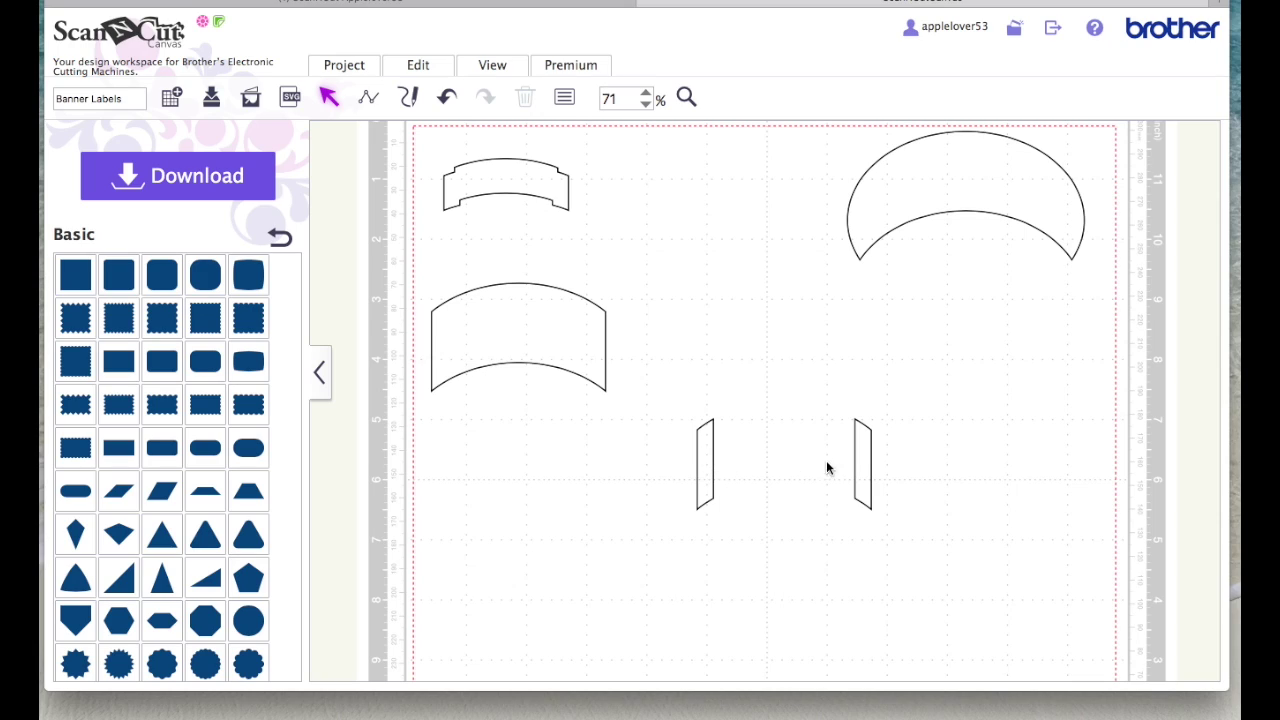
# Move the sliver pair left, divide it into two pieces, and set one on the banner's left end
pyautogui.click(866, 463)
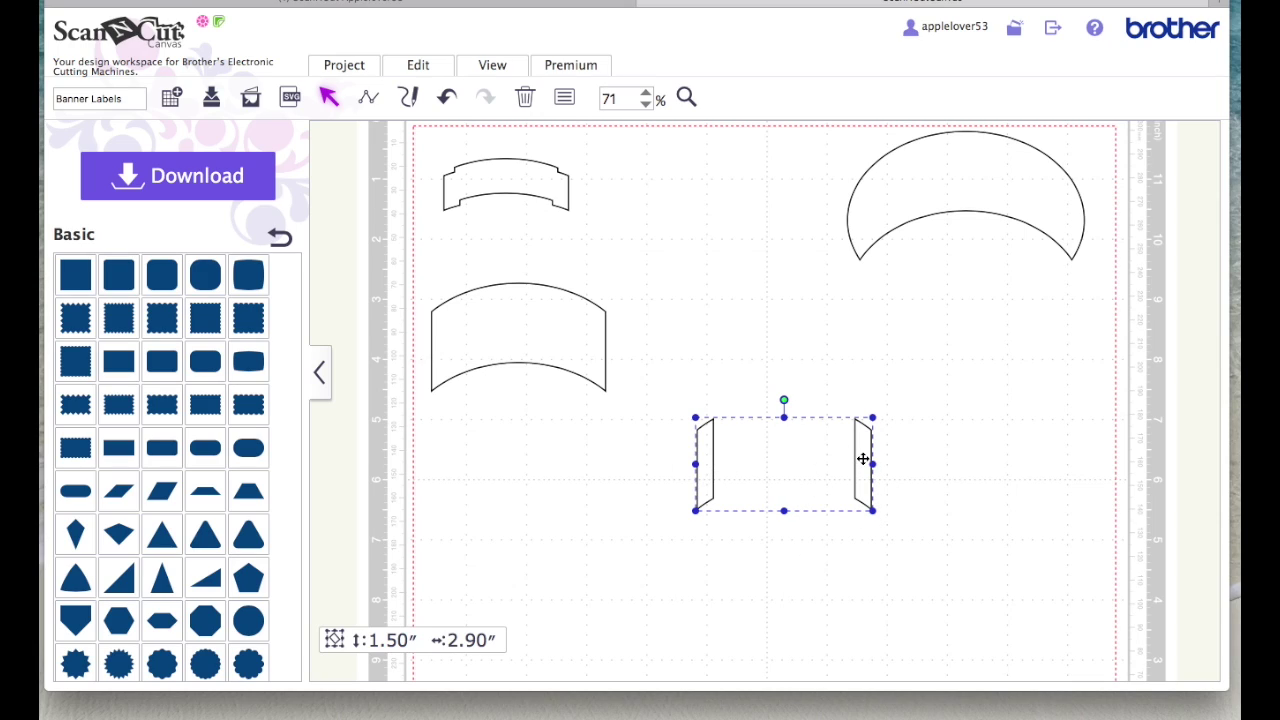
pyautogui.moveTo(863, 459); pyautogui.dragTo(671, 482)
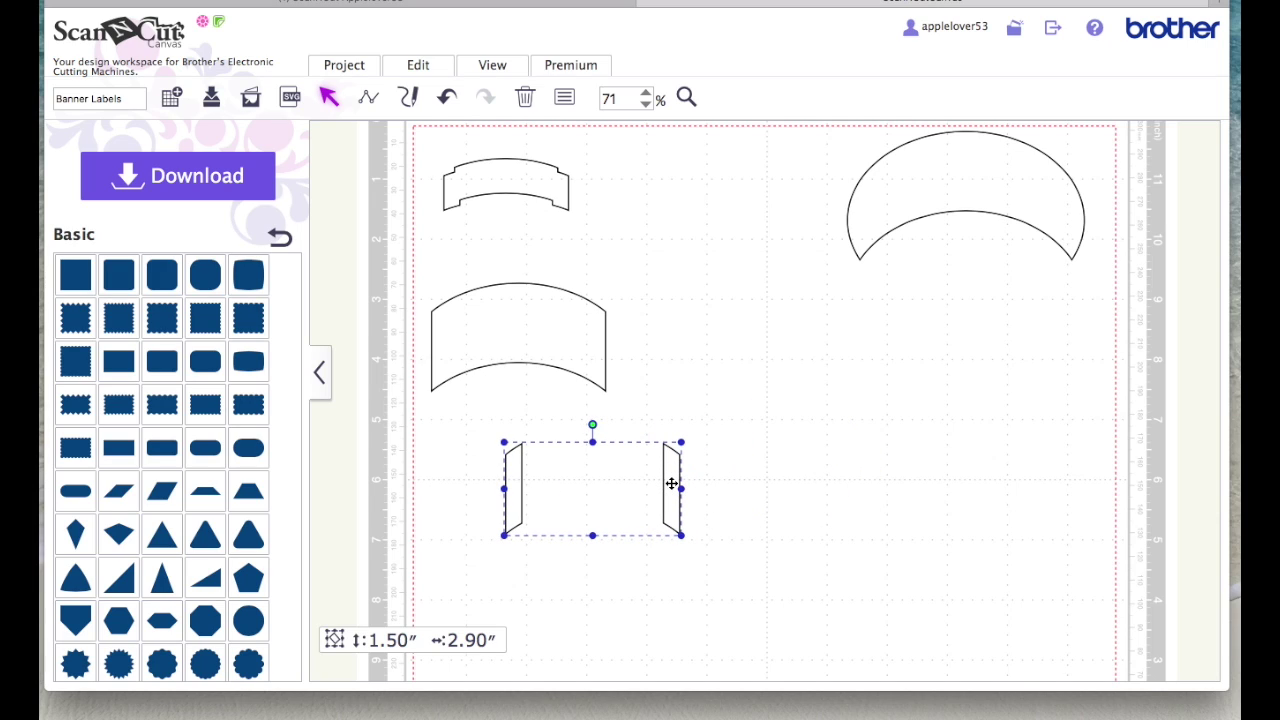
pyautogui.rightClick(672, 487)
pyautogui.click(767, 432)
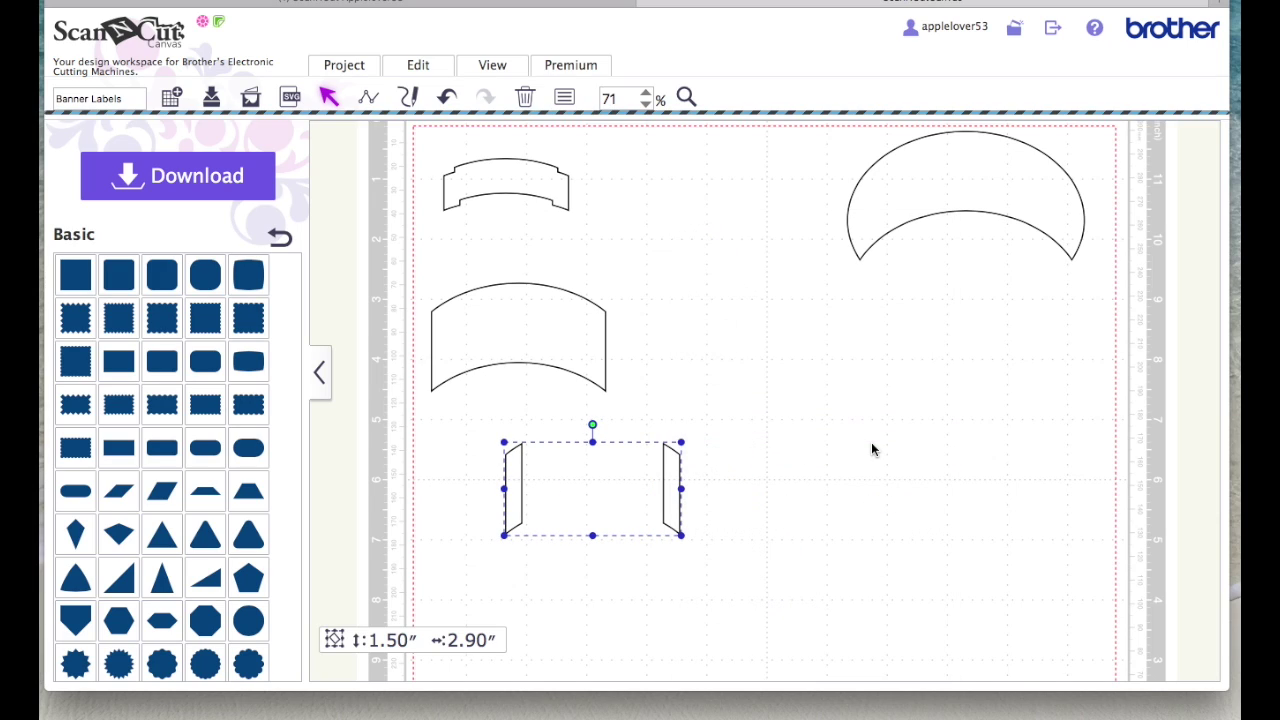
pyautogui.click(871, 447)
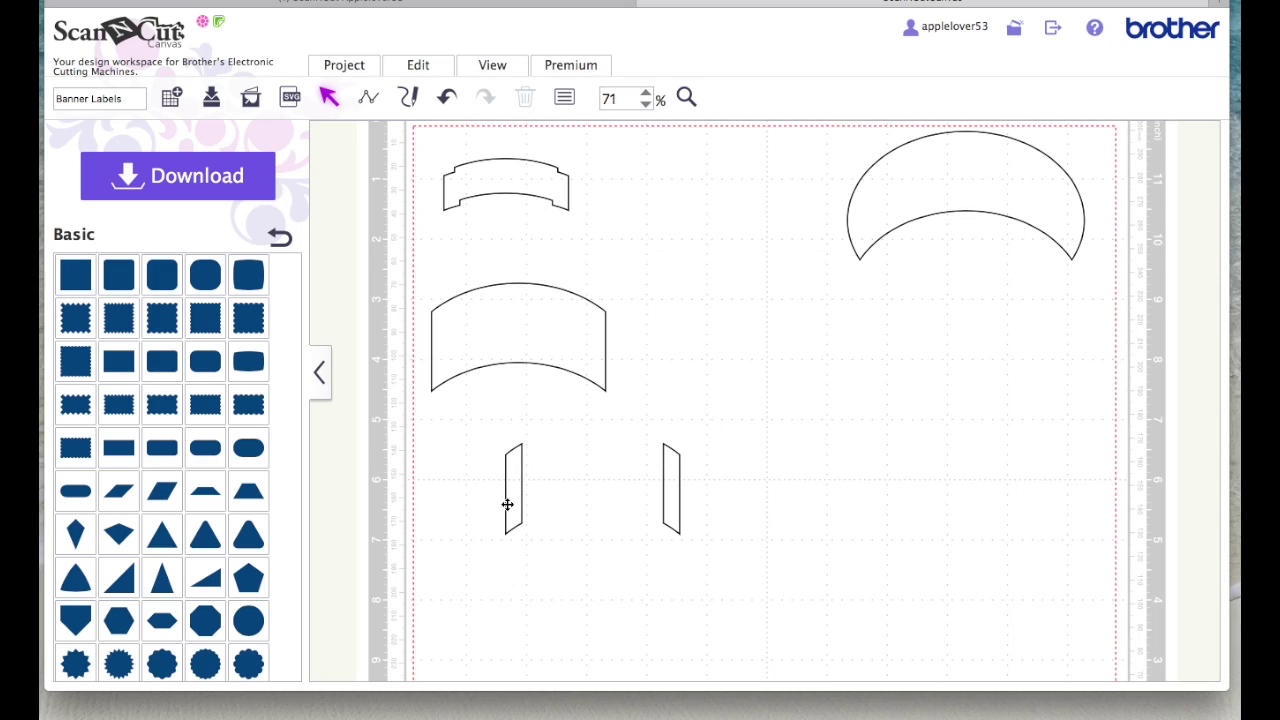
pyautogui.moveTo(507, 504); pyautogui.dragTo(431, 377)
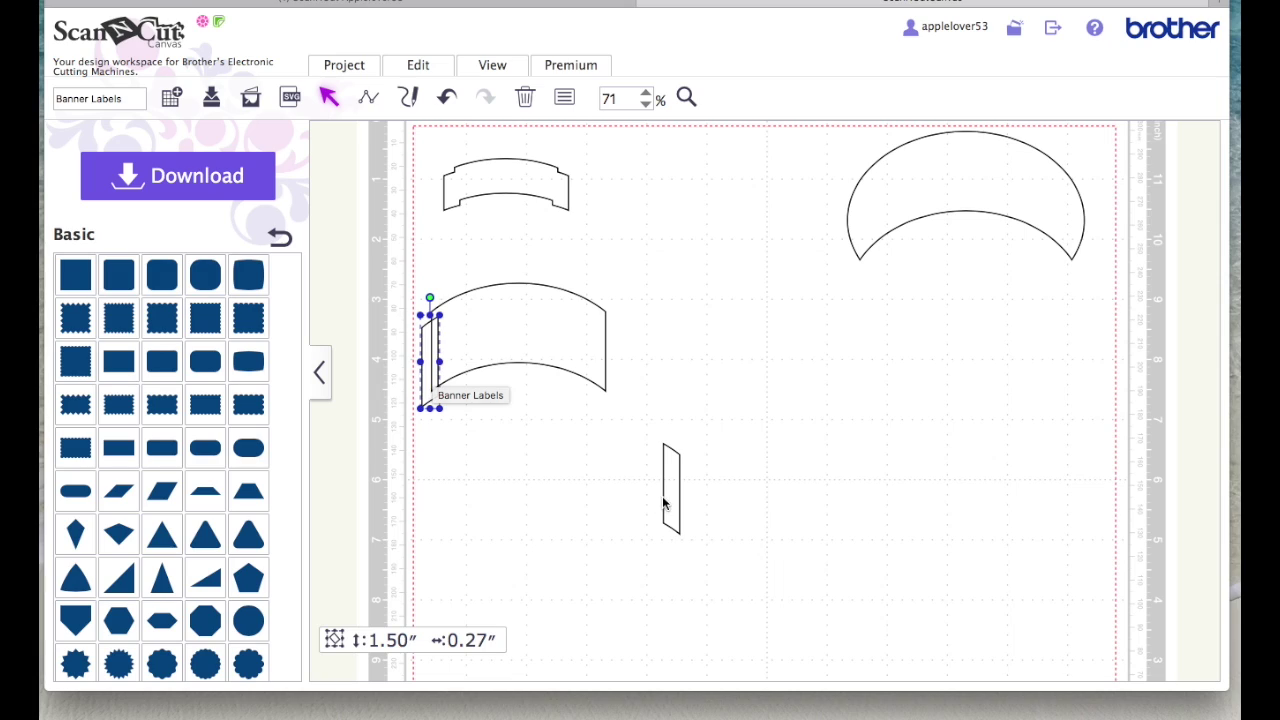
# Set the second sliver on the banner's right end and align both end pieces along their bottoms
pyautogui.moveTo(674, 489); pyautogui.dragTo(607, 372)
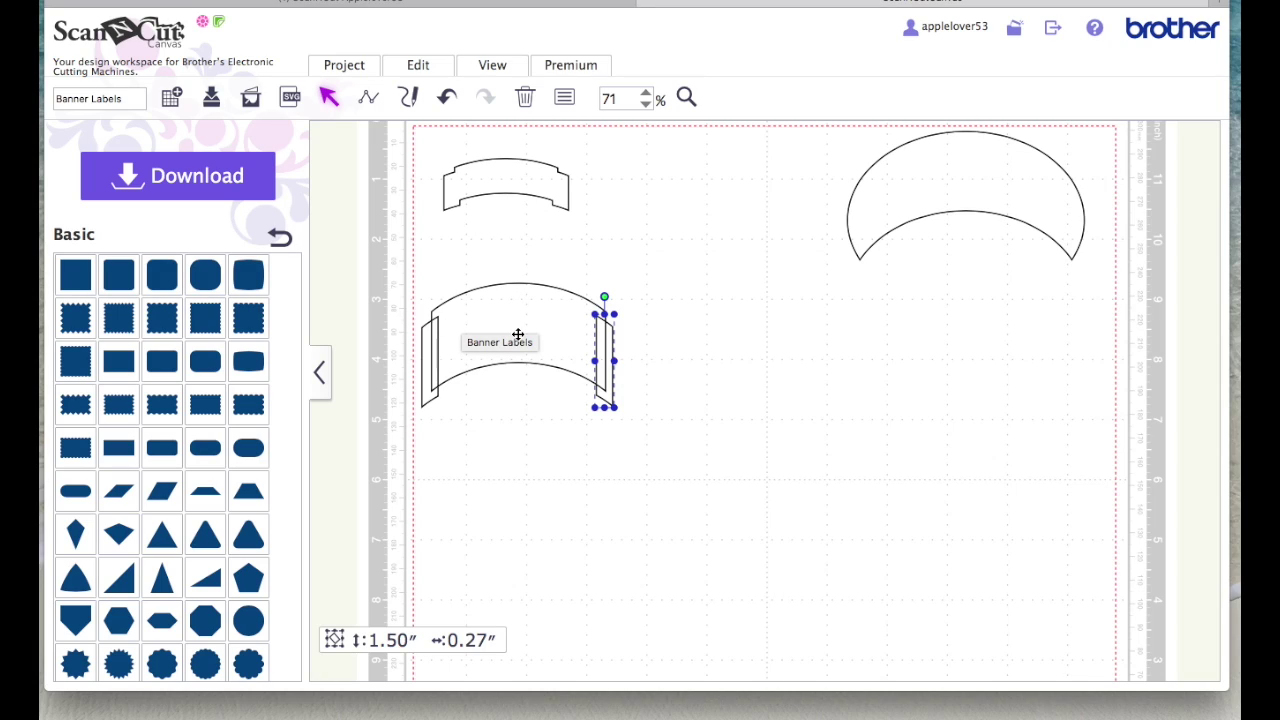
pyautogui.click(648, 472)
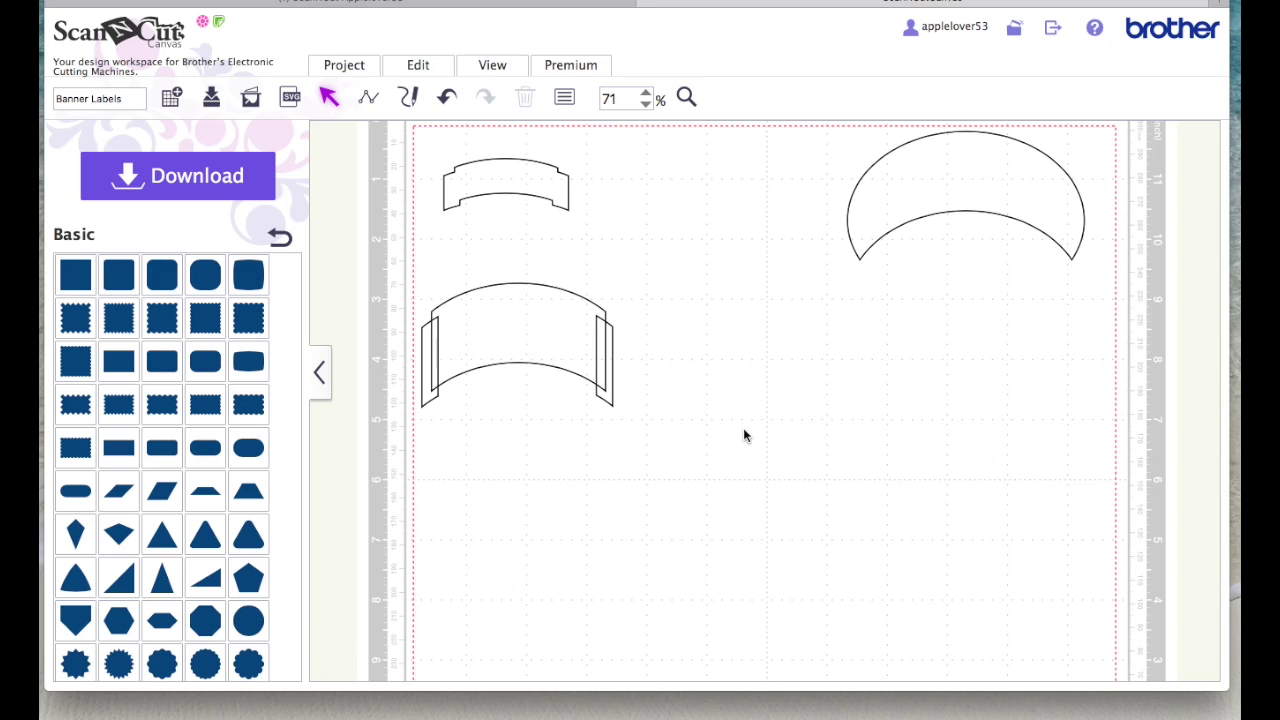
pyautogui.click(427, 399)
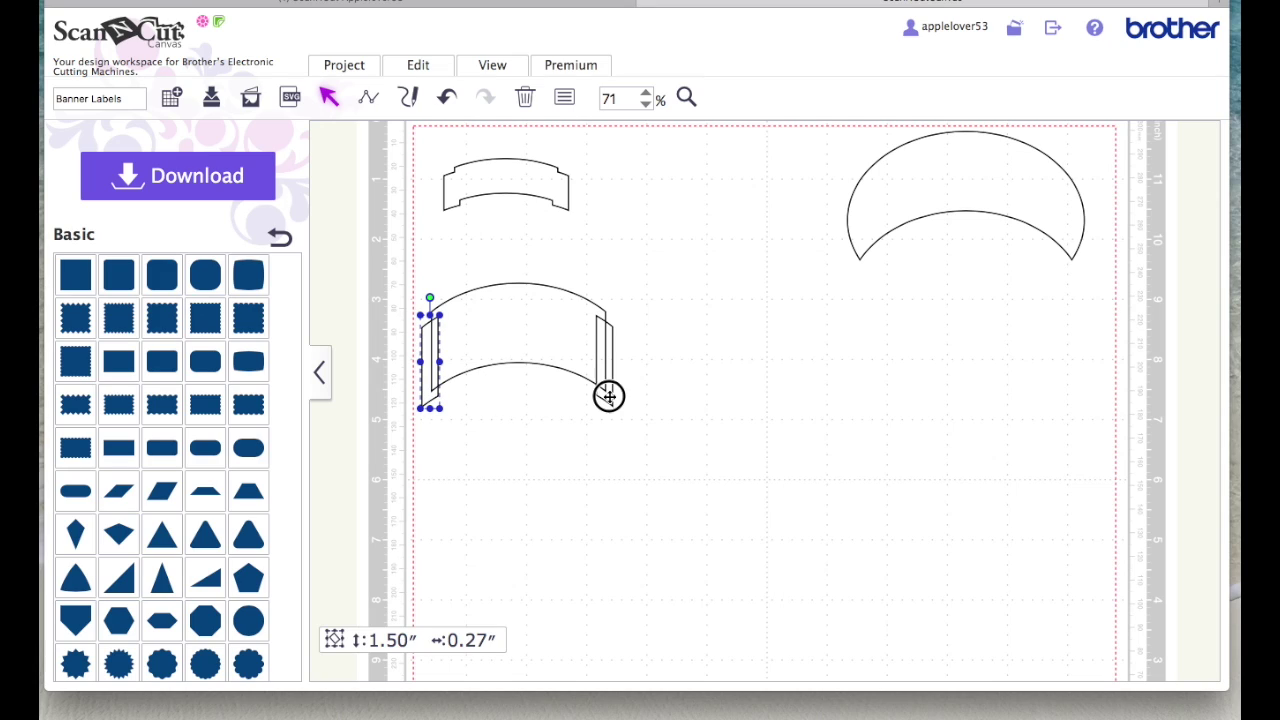
pyautogui.moveTo(609, 396); pyautogui.dragTo(609, 397)
pyautogui.click(438, 64)
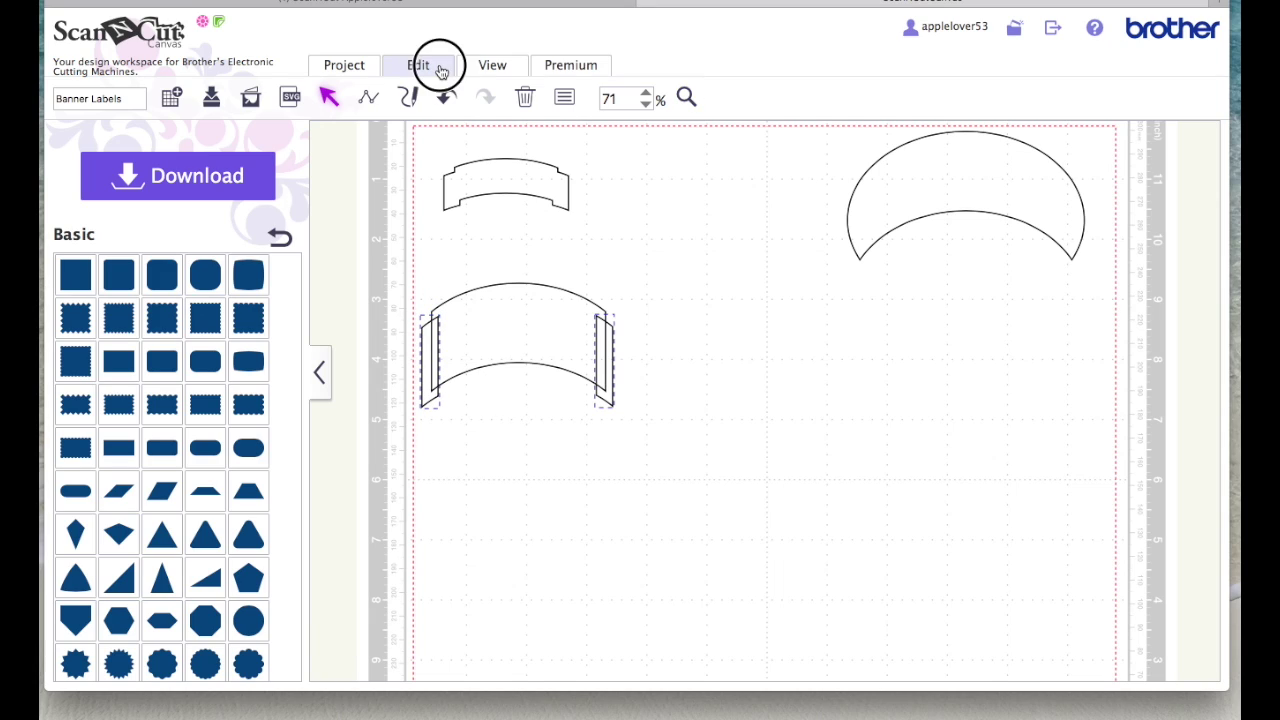
pyautogui.click(651, 266)
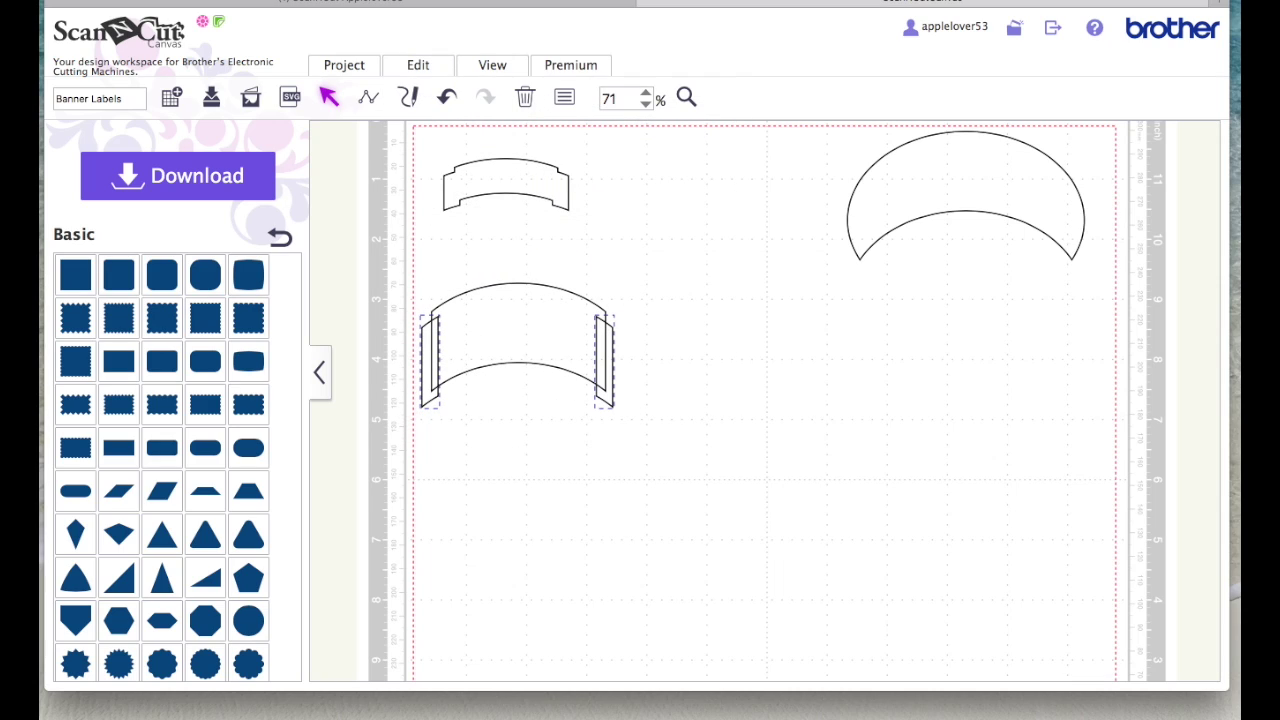
# Group the two end pieces and centre them horizontally on the arch
pyautogui.rightClick(601, 387)
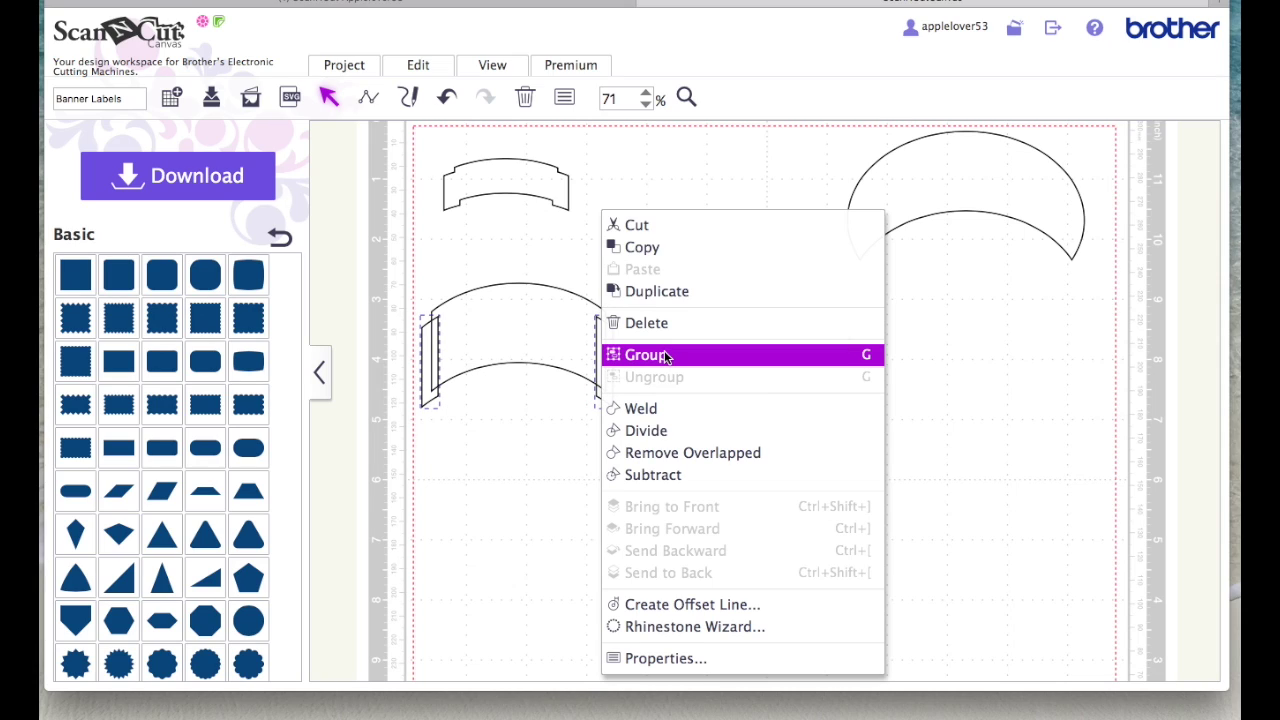
pyautogui.click(666, 356)
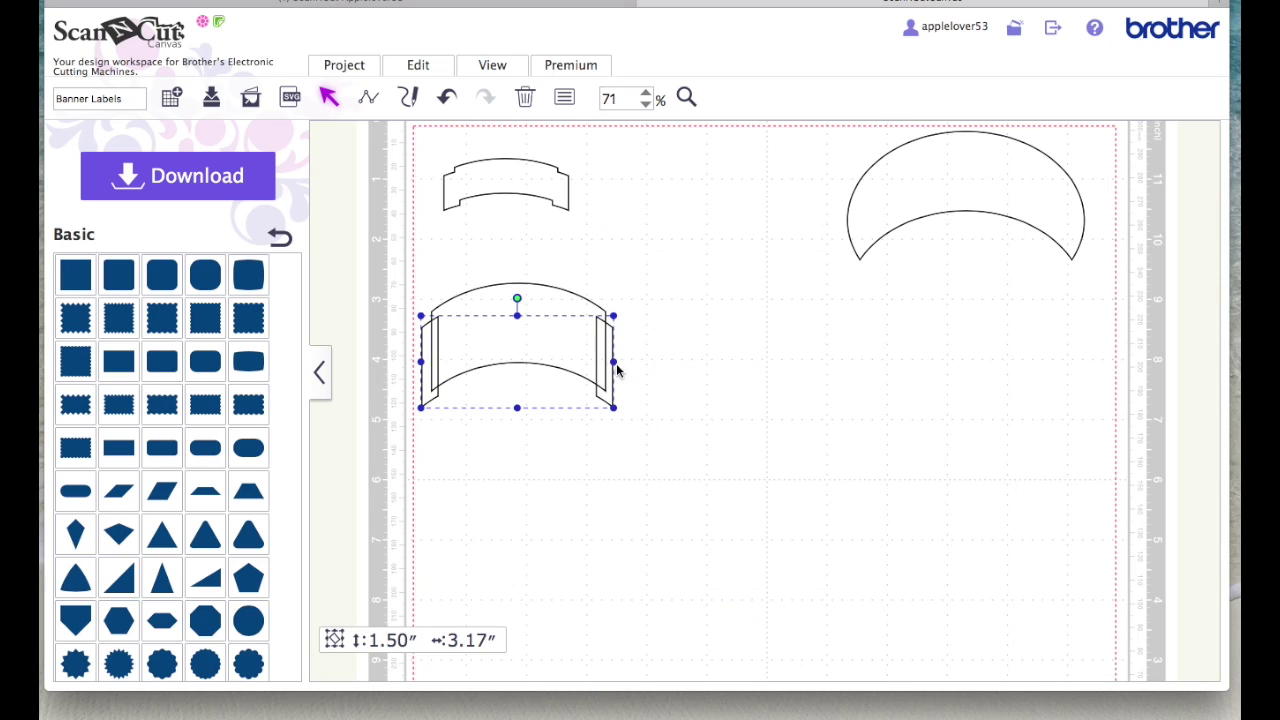
pyautogui.click(553, 296)
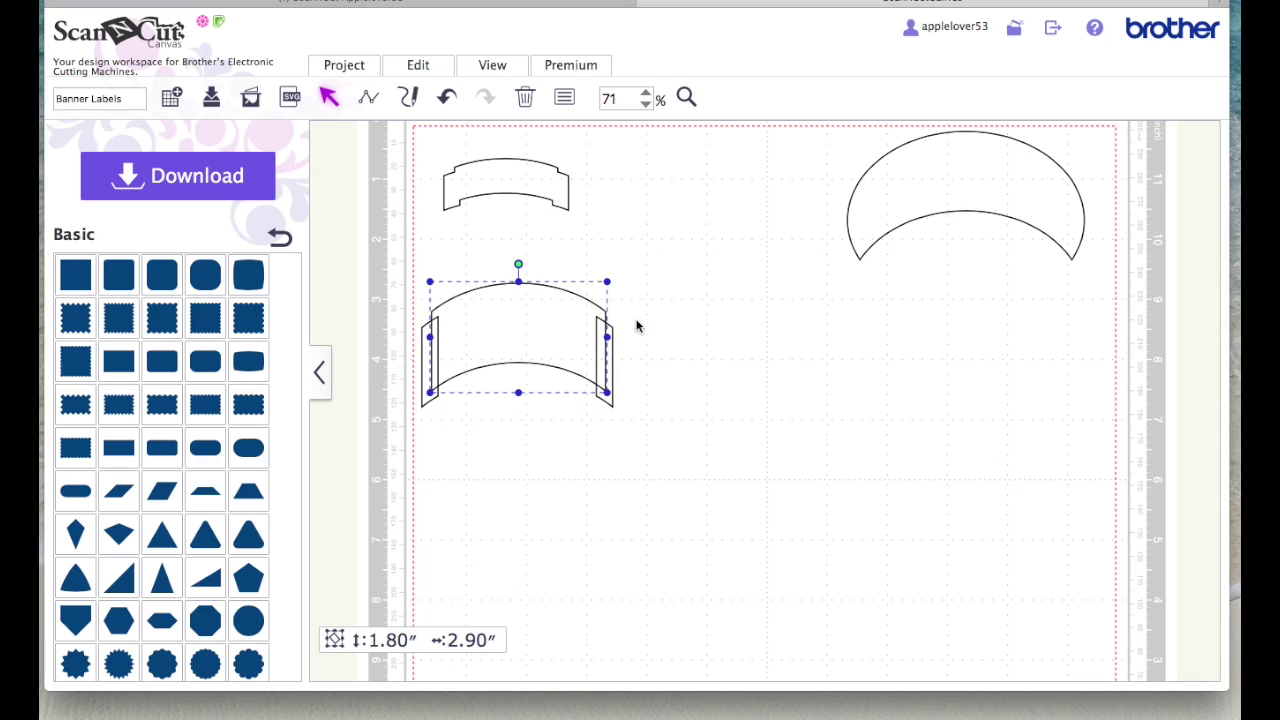
pyautogui.click(643, 409)
pyautogui.click(608, 401)
pyautogui.moveTo(668, 461); pyautogui.dragTo(388, 258)
pyautogui.click(403, 58)
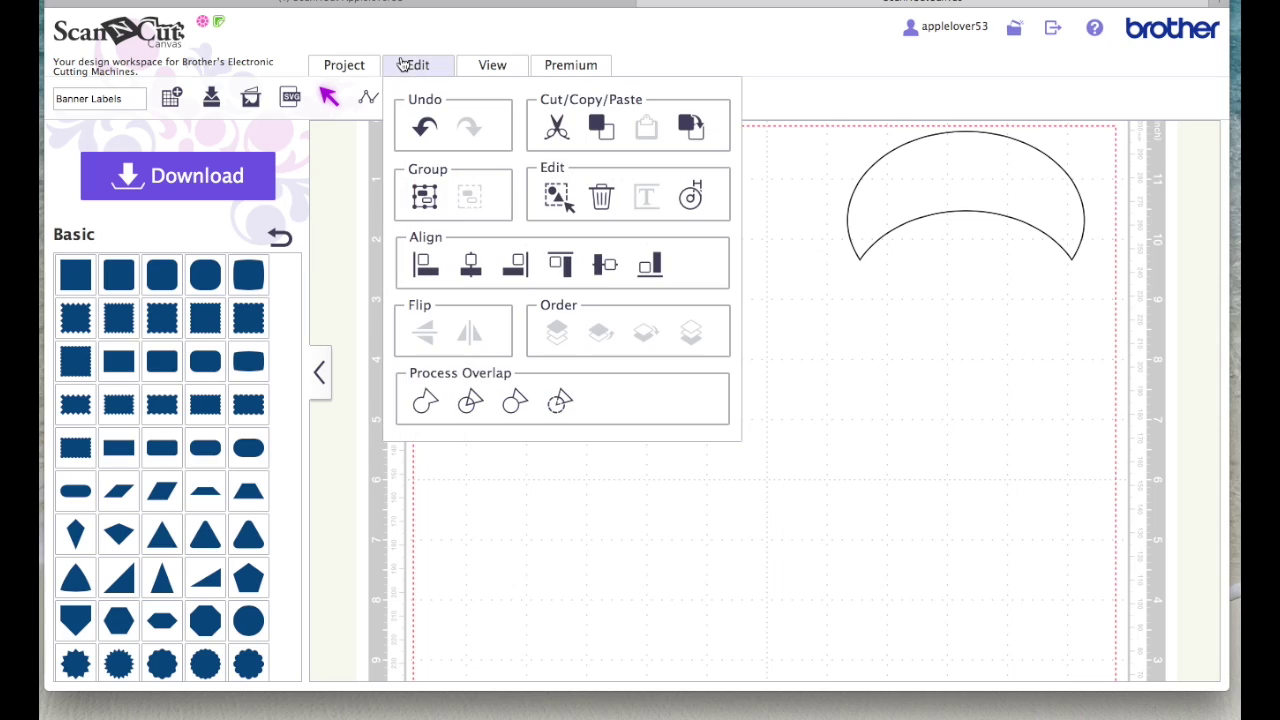
pyautogui.click(471, 265)
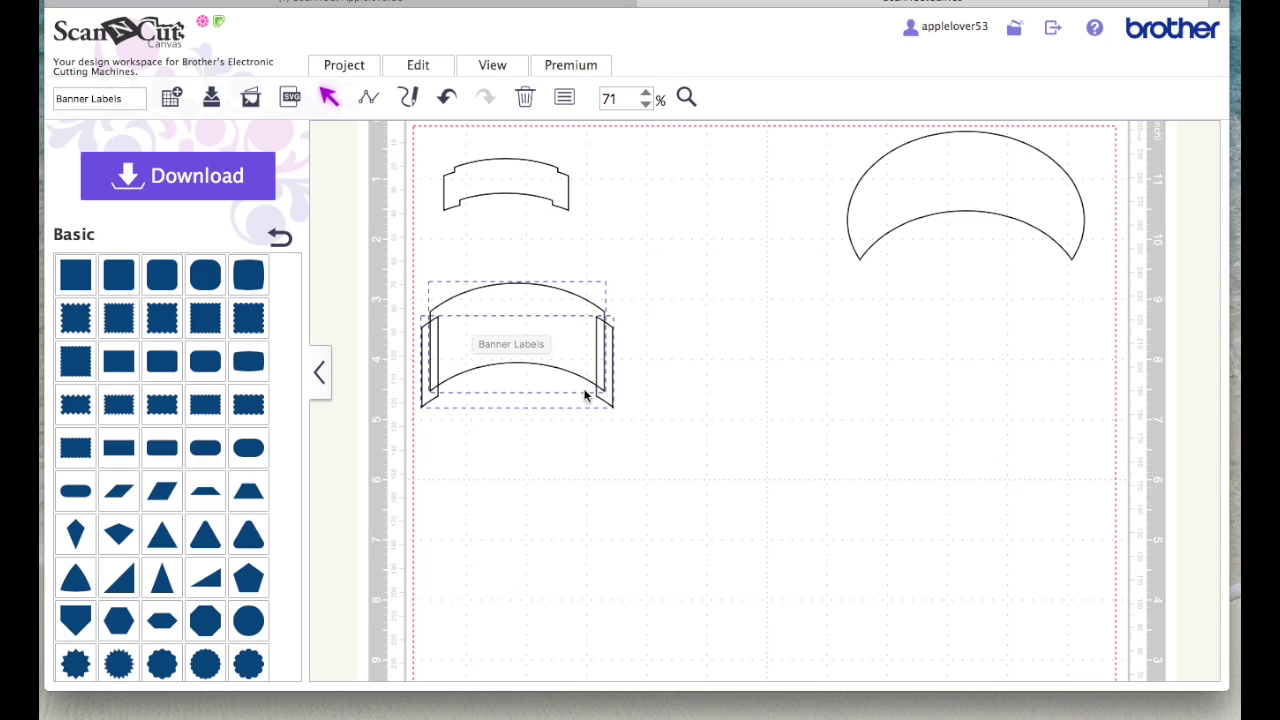
# Weld the arch and end pieces into one 2.06″ × 3.17″ notched banner, nudged right
pyautogui.click(417, 66)
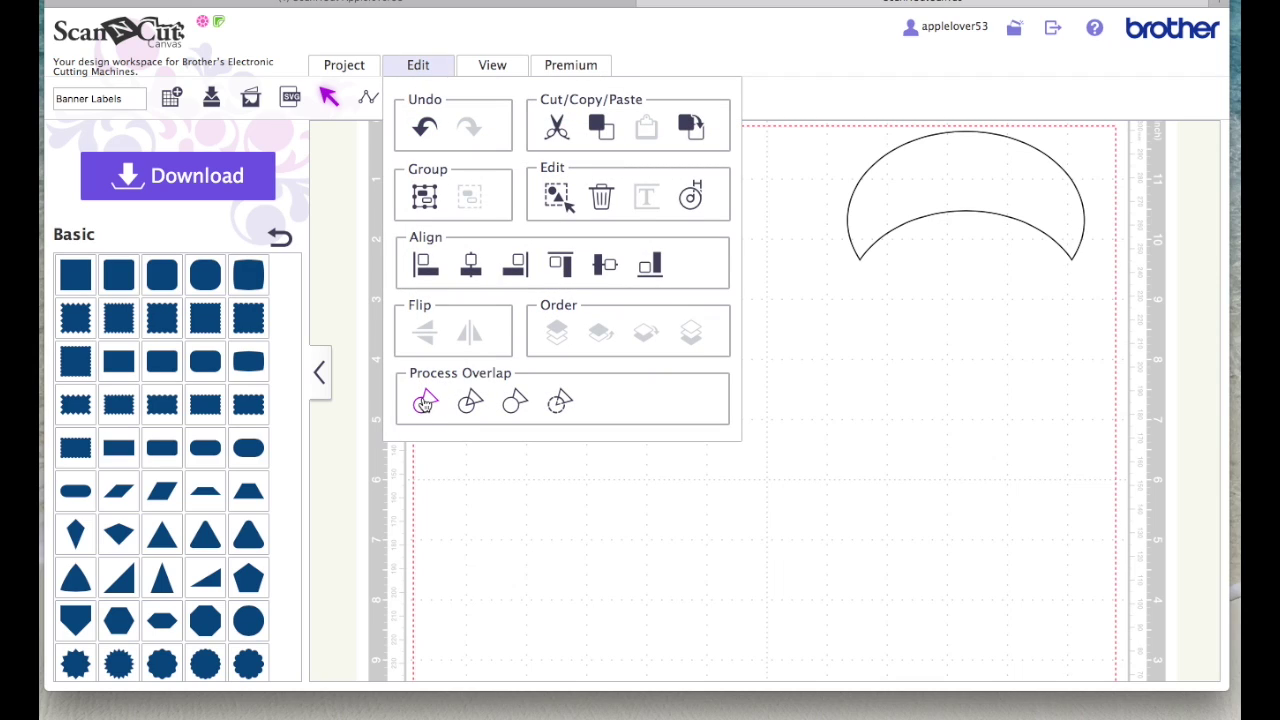
pyautogui.click(586, 523)
pyautogui.moveTo(572, 336); pyautogui.dragTo(617, 330)
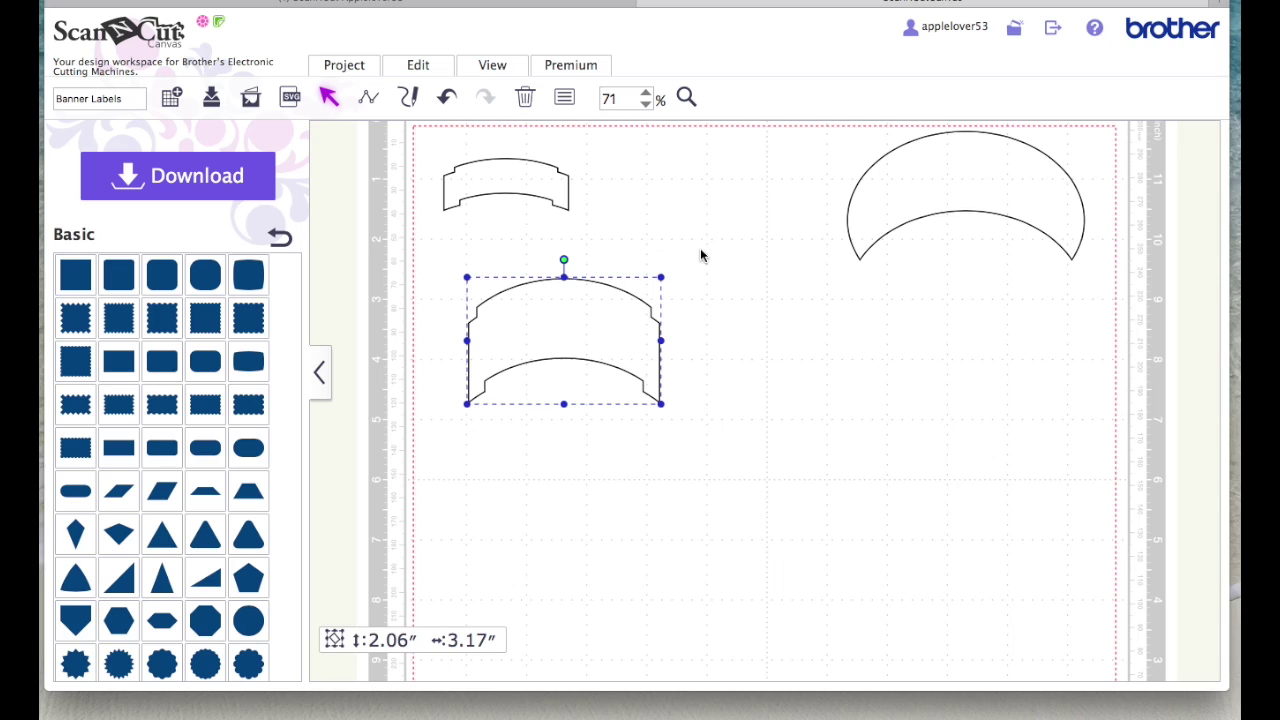
# Shrink the new banner to about 0.90″ × 2.06″, comparing it with the sample banner
pyautogui.scroll(2, 700, 255)
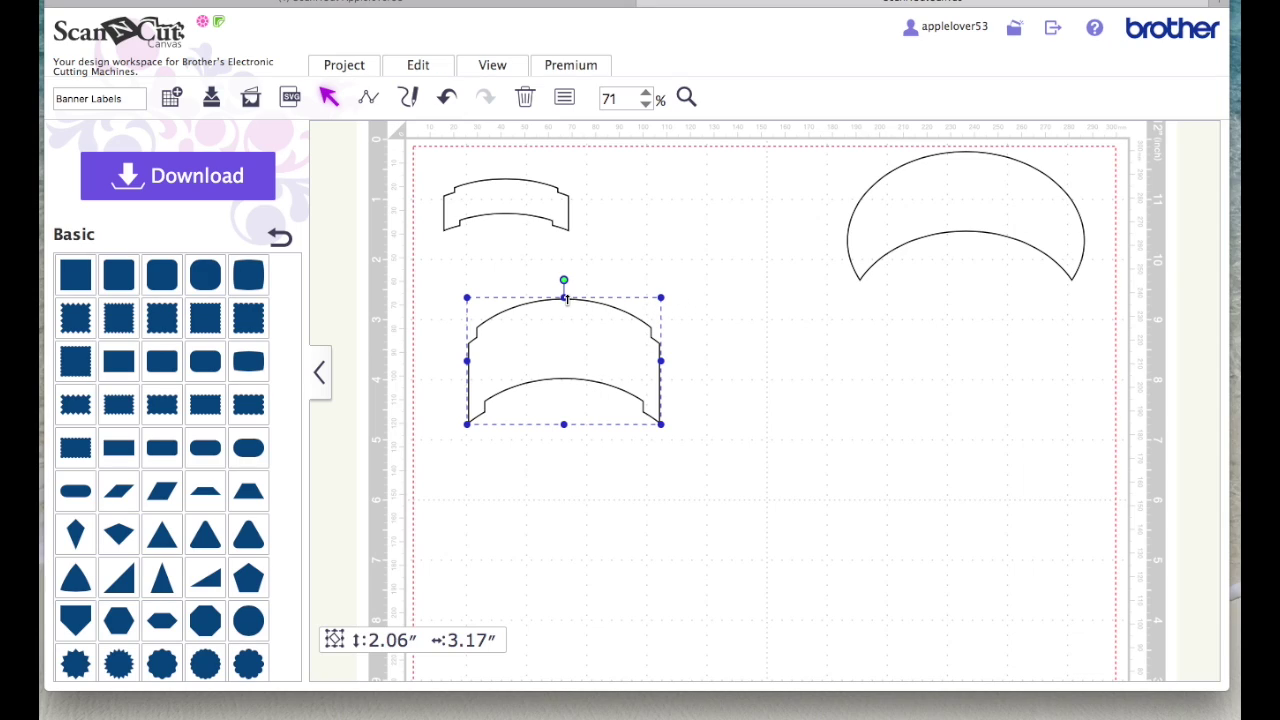
pyautogui.moveTo(564, 297); pyautogui.dragTo(563, 338)
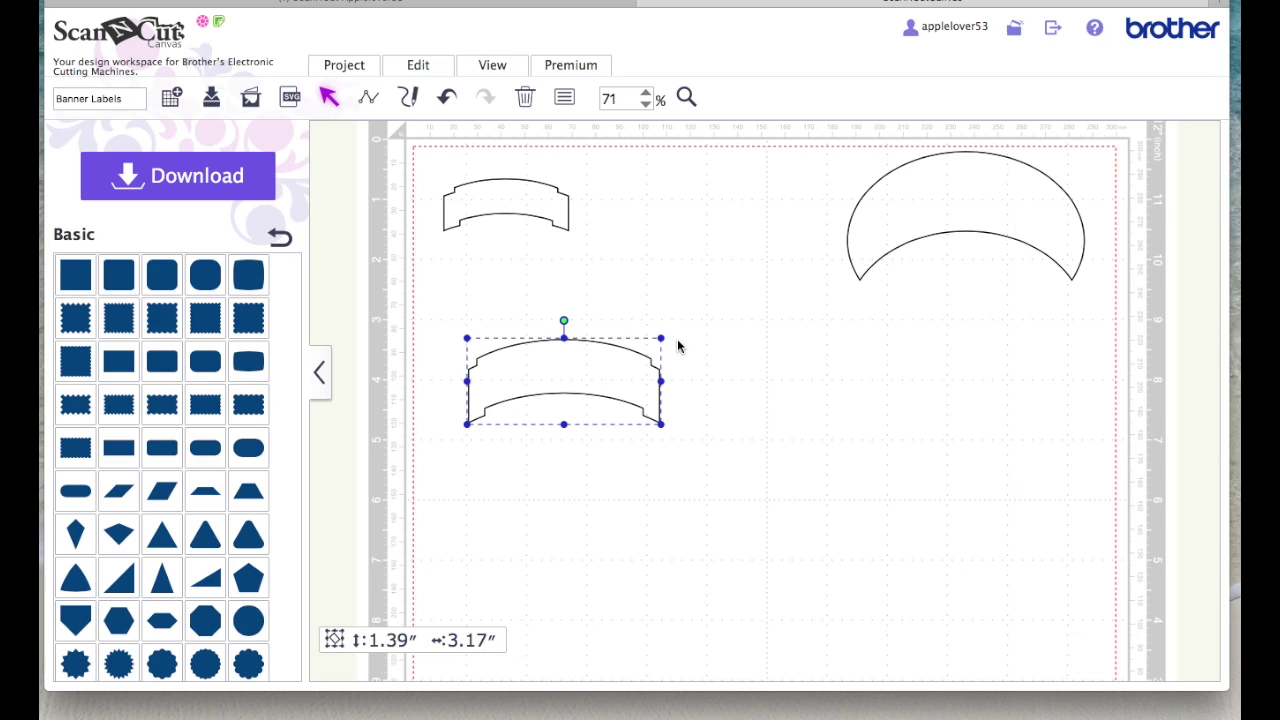
pyautogui.moveTo(660, 338); pyautogui.dragTo(595, 373)
pyautogui.click(543, 197)
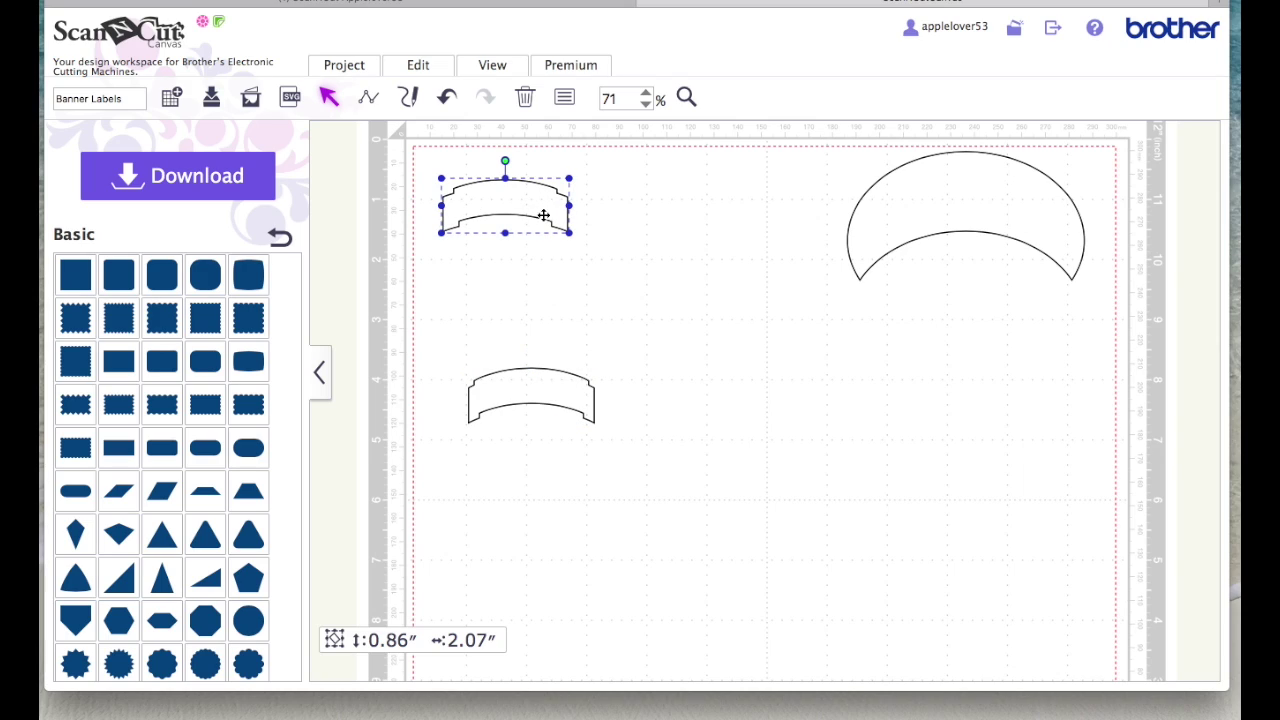
pyautogui.click(585, 392)
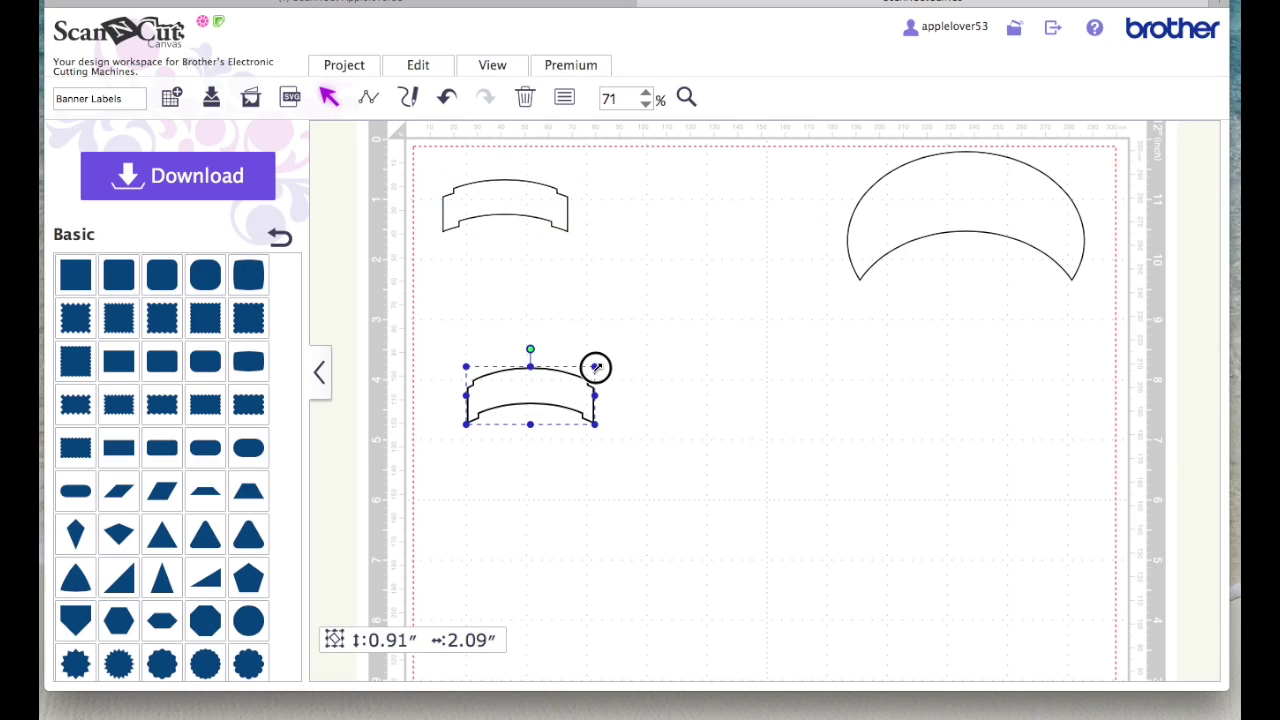
pyautogui.moveTo(595, 368); pyautogui.dragTo(592, 366)
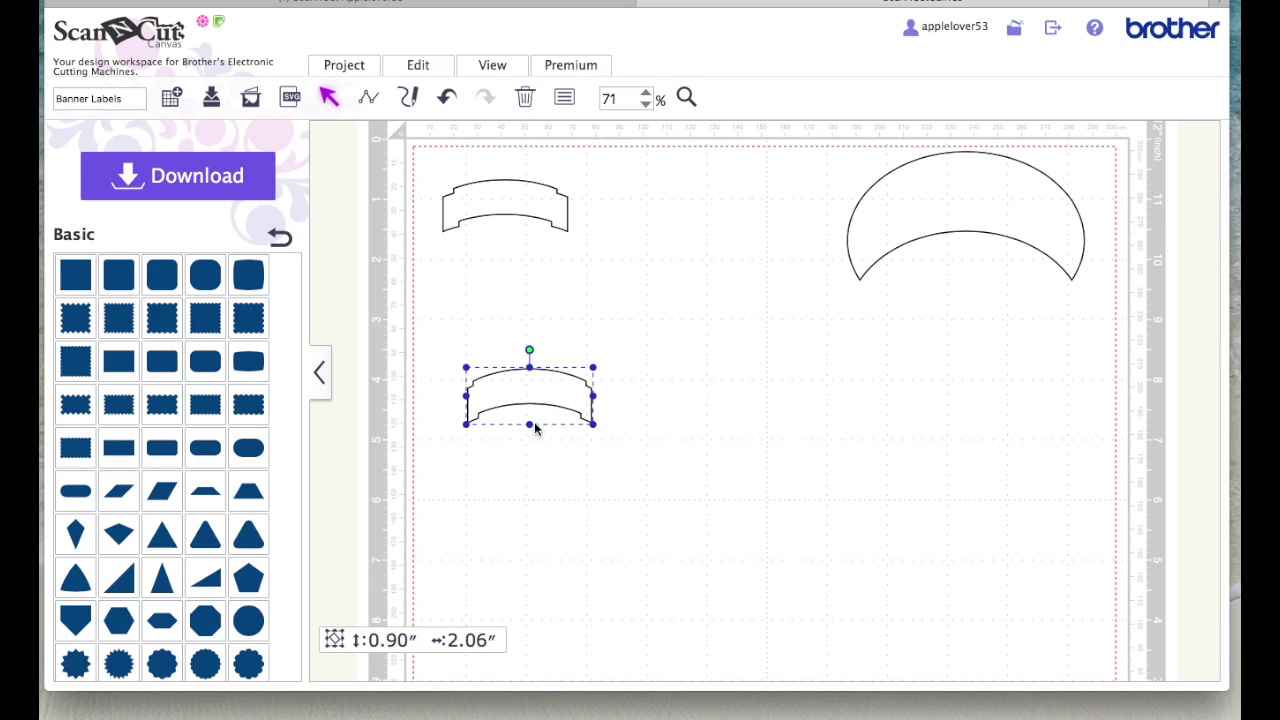
# Trim the banner's height to 0.85″ and place it just under the upper banner
pyautogui.click(526, 204)
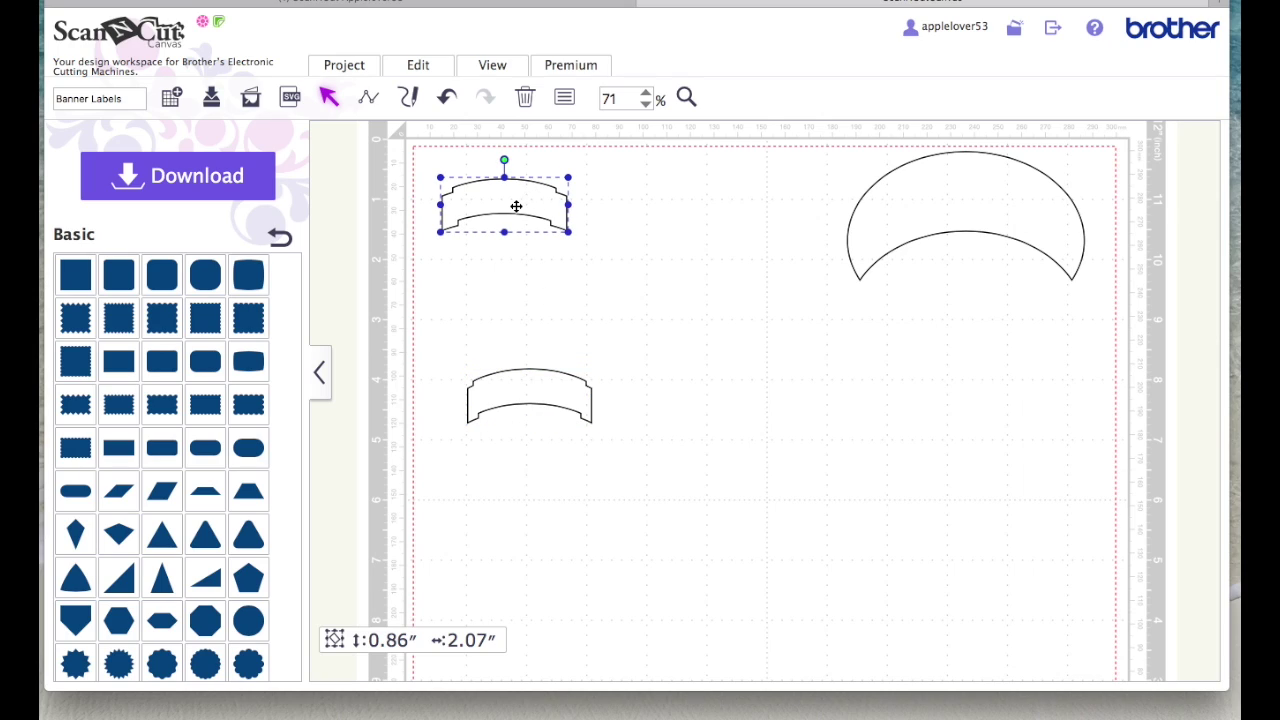
pyautogui.click(530, 395)
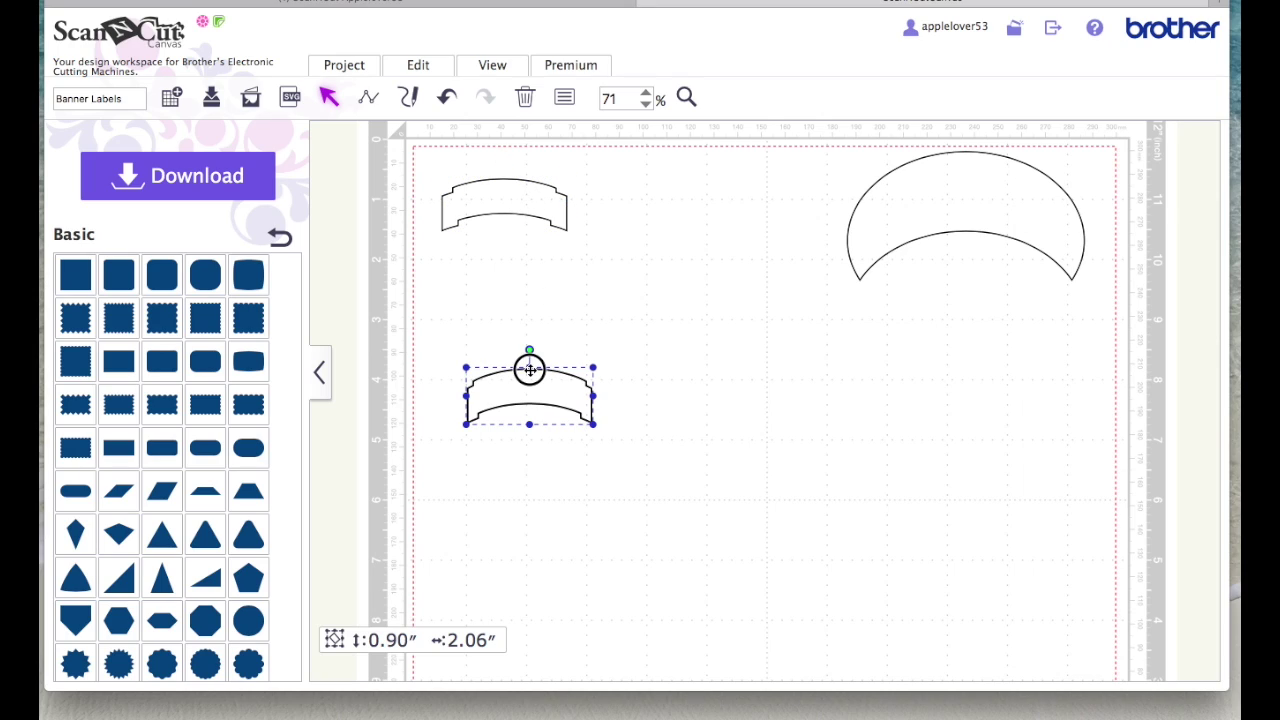
pyautogui.moveTo(529, 367); pyautogui.dragTo(556, 398)
pyautogui.click(577, 449)
pyautogui.moveTo(548, 311); pyautogui.dragTo(528, 285)
pyautogui.click(573, 332)
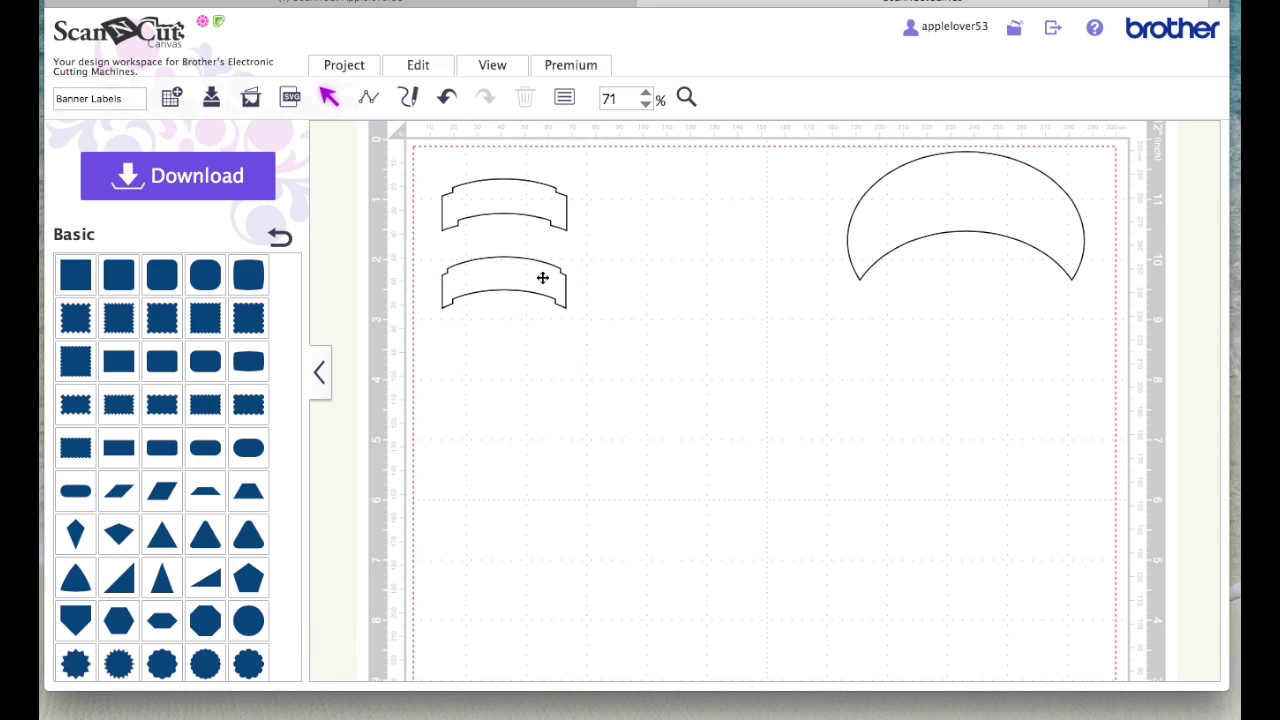
# Delete the leftover crescent shape from the mat
pyautogui.click(981, 237)
pyautogui.moveTo(992, 227); pyautogui.dragTo(959, 294)
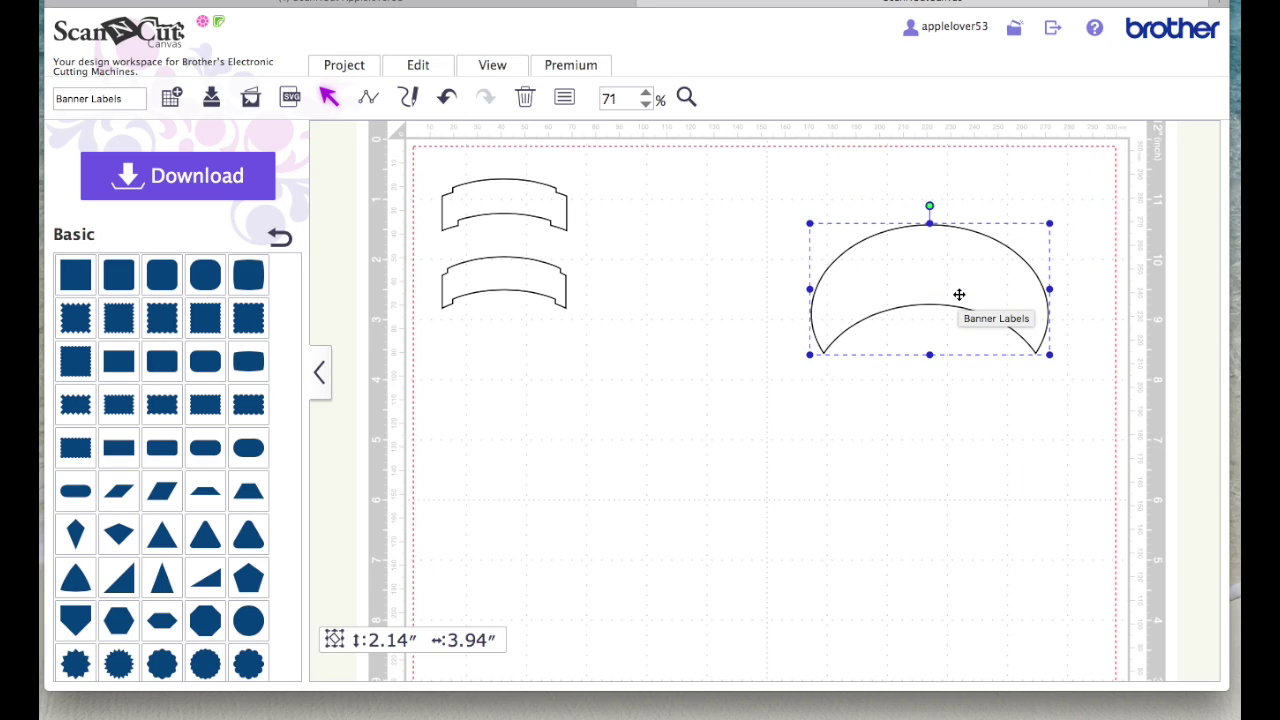
pyautogui.press('Delete')
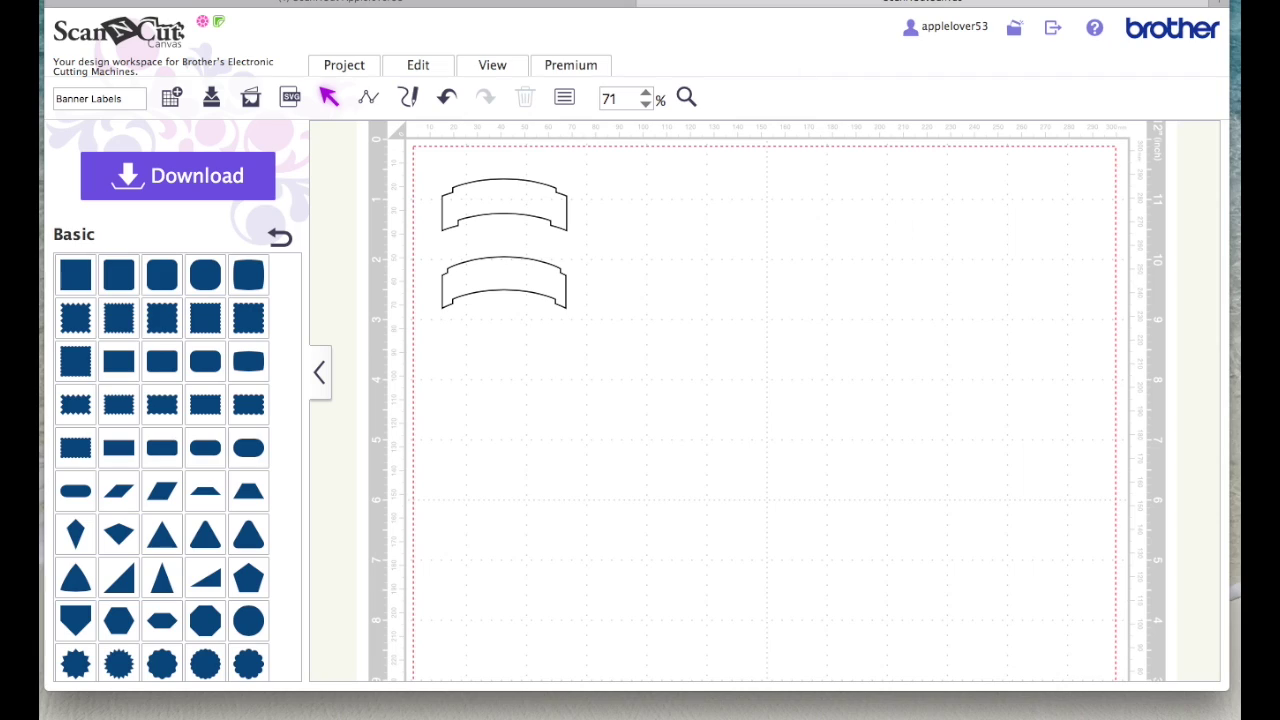
# Save the project under the name 'Banner Labels'
pyautogui.click(130, 97)
pyautogui.moveTo(130, 97); pyautogui.dragTo(46, 98)
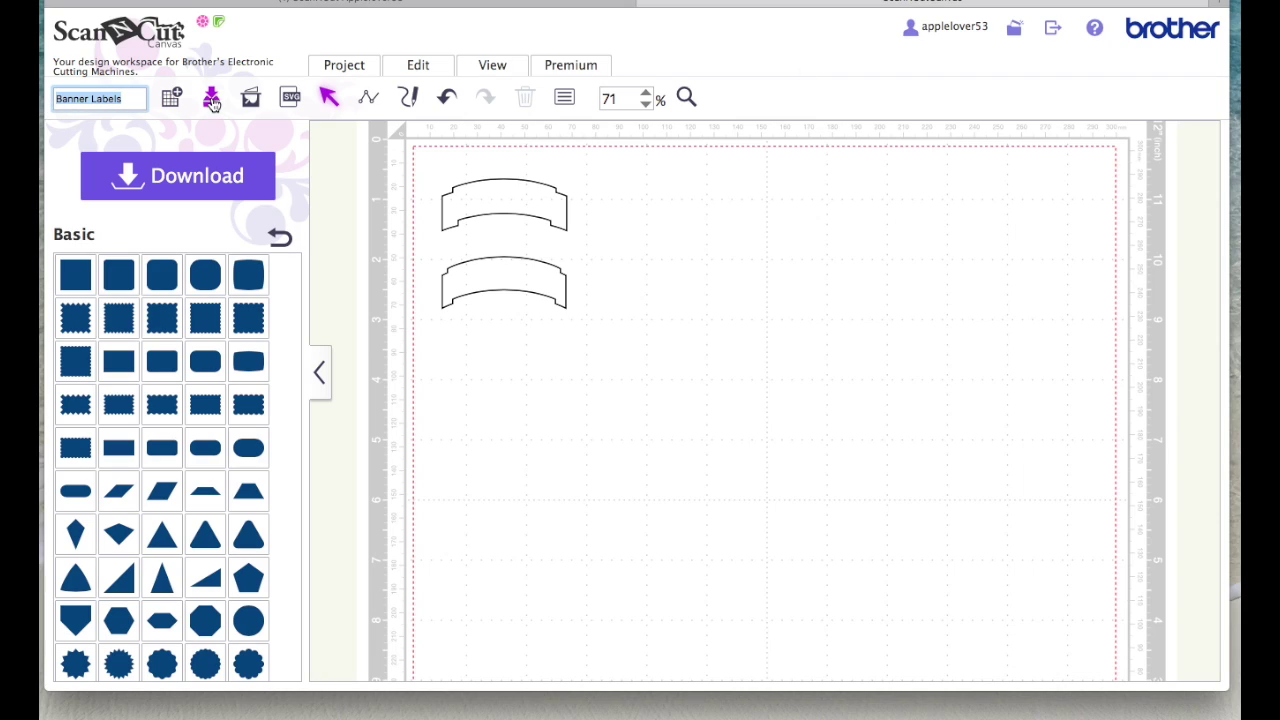
pyautogui.click(495, 279)
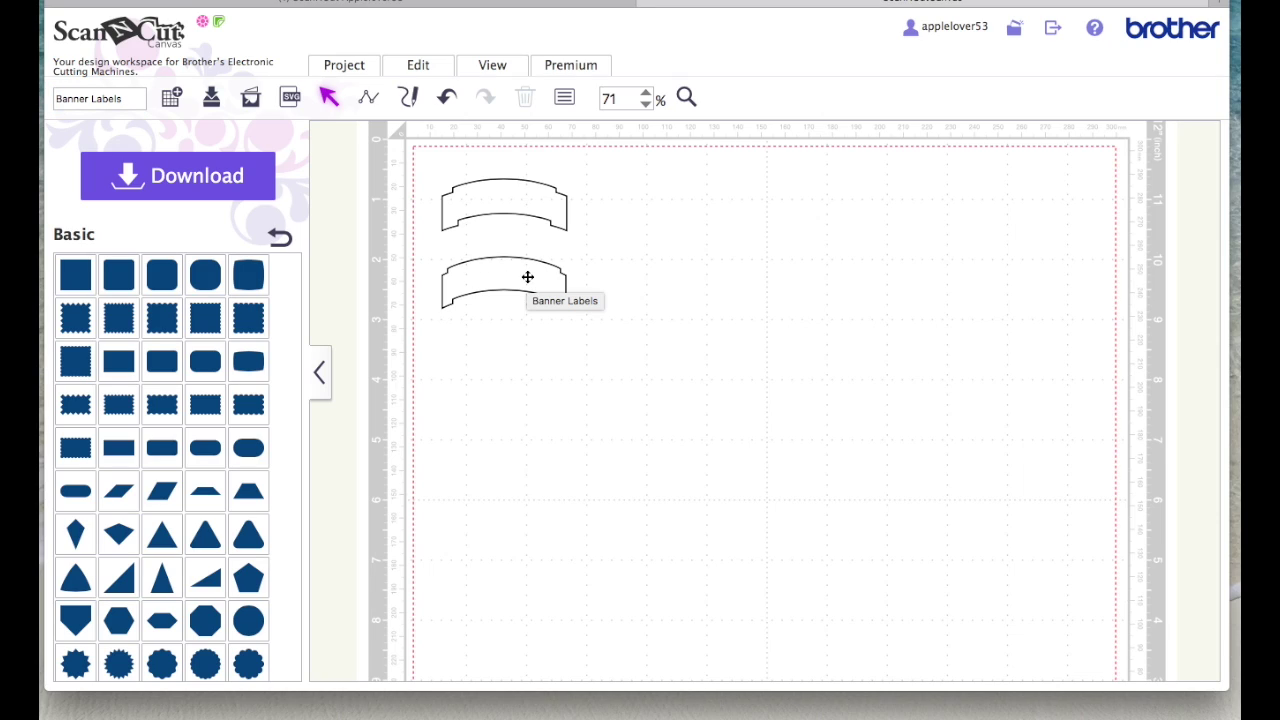
# Move the lower banner down-right, enlarge it to 1.88″ × 4.54″, stretch it to 8.81″, then undo both
pyautogui.moveTo(509, 266); pyautogui.dragTo(541, 414)
pyautogui.moveTo(606, 389); pyautogui.dragTo(1000, 360)
pyautogui.click(947, 420)
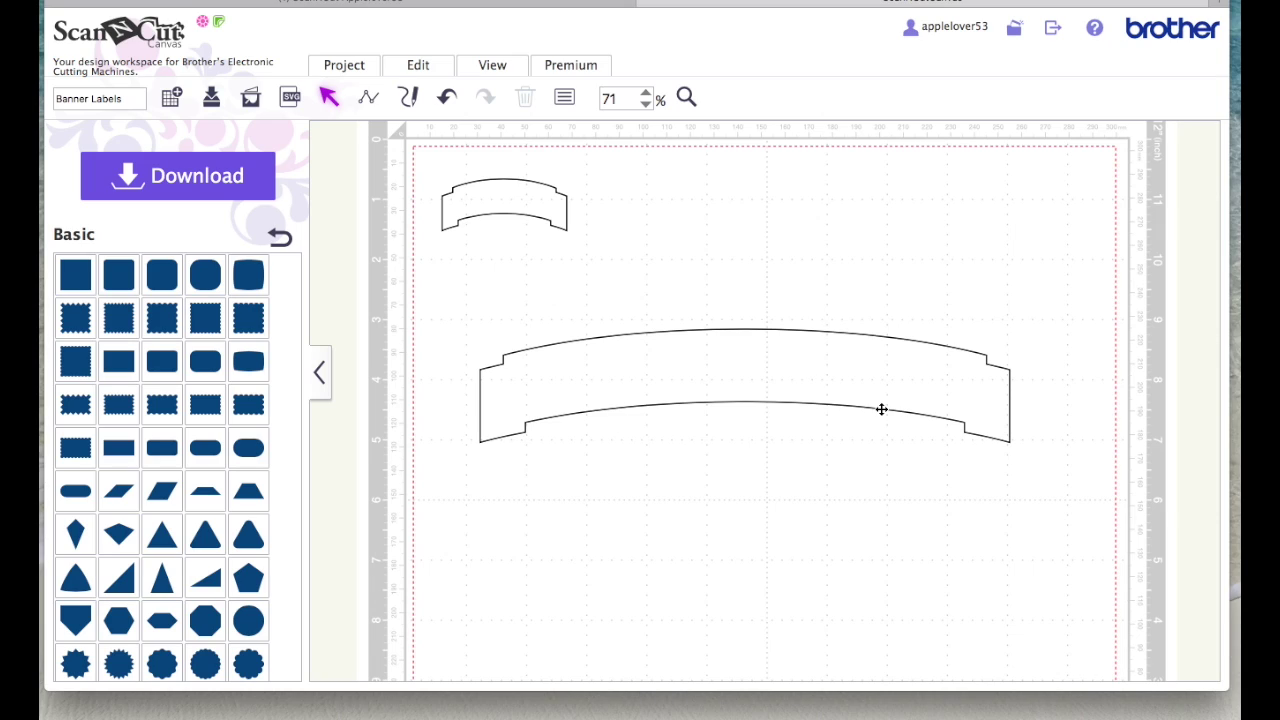
pyautogui.click(445, 96)
pyautogui.click(445, 96)
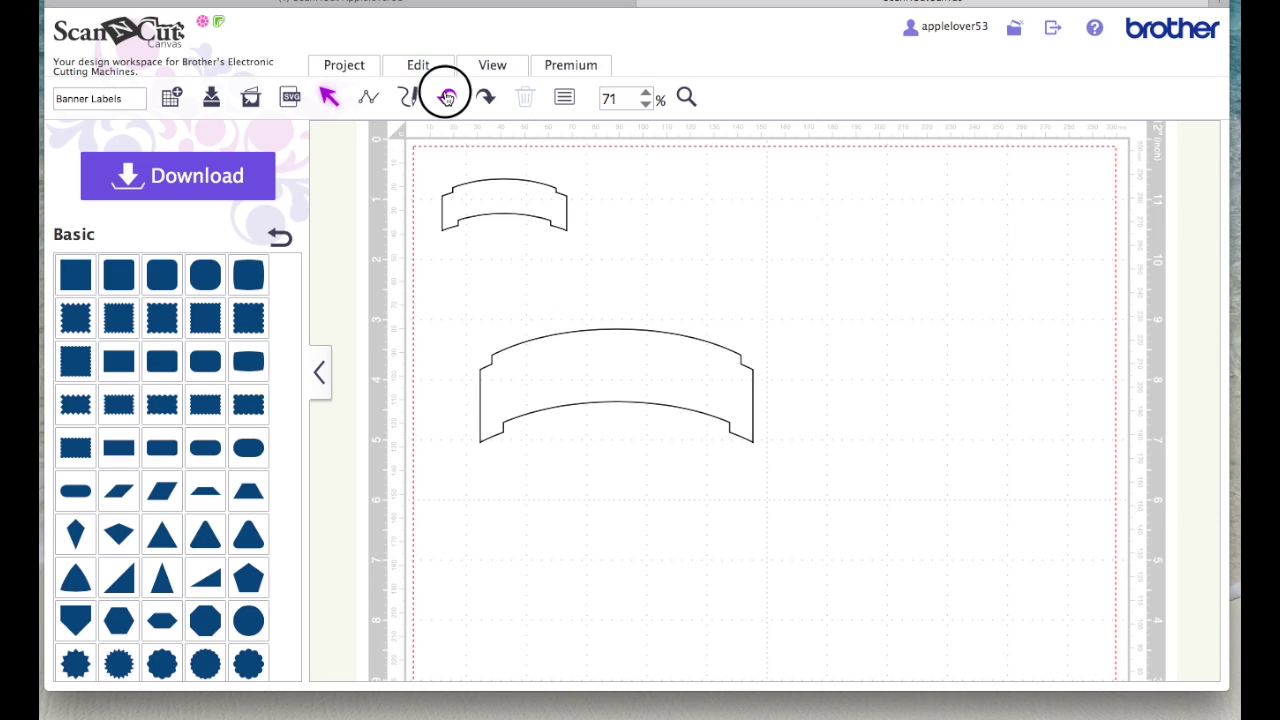
# Redo the wide stretch of the lower banner, then undo it and the enlargement again to restore its small size
pyautogui.moveTo(563, 411); pyautogui.dragTo(526, 303)
pyautogui.hotkey('ctrl', 'y')
pyautogui.hotkey('ctrl', 'y')
pyautogui.click(577, 313)
pyautogui.click(445, 96)
pyautogui.click(445, 96)
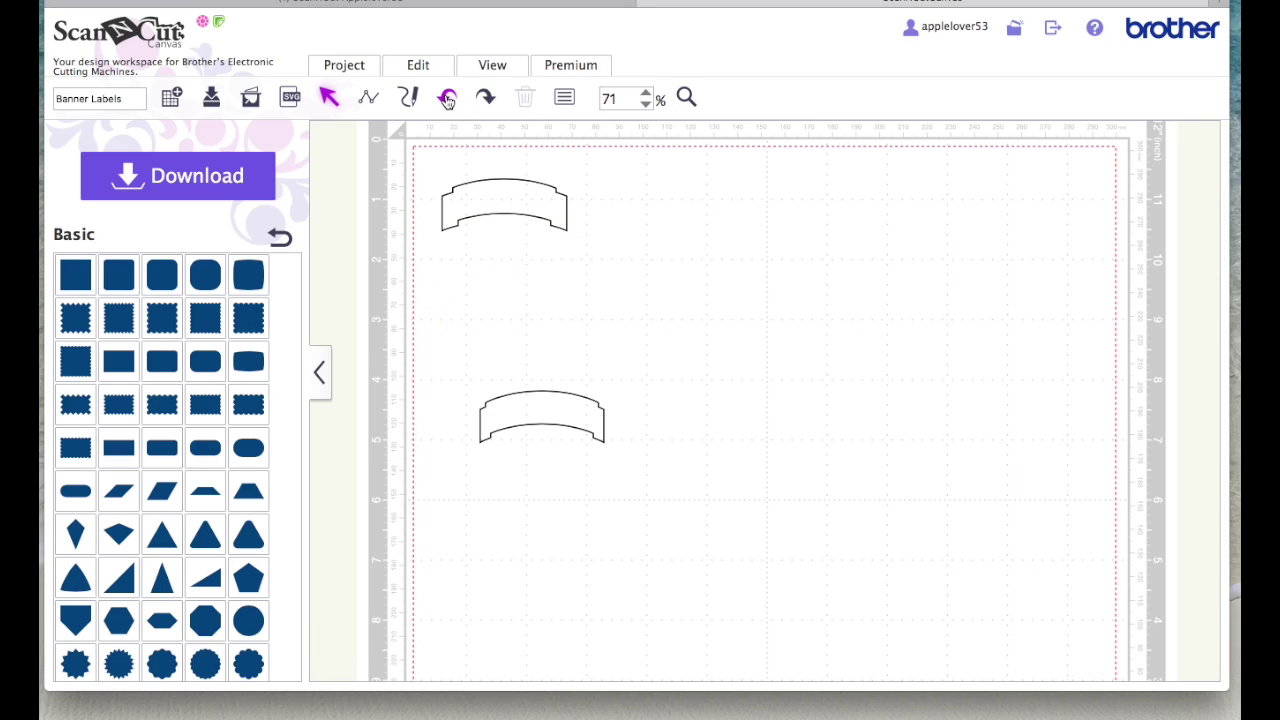
pyautogui.click(668, 318)
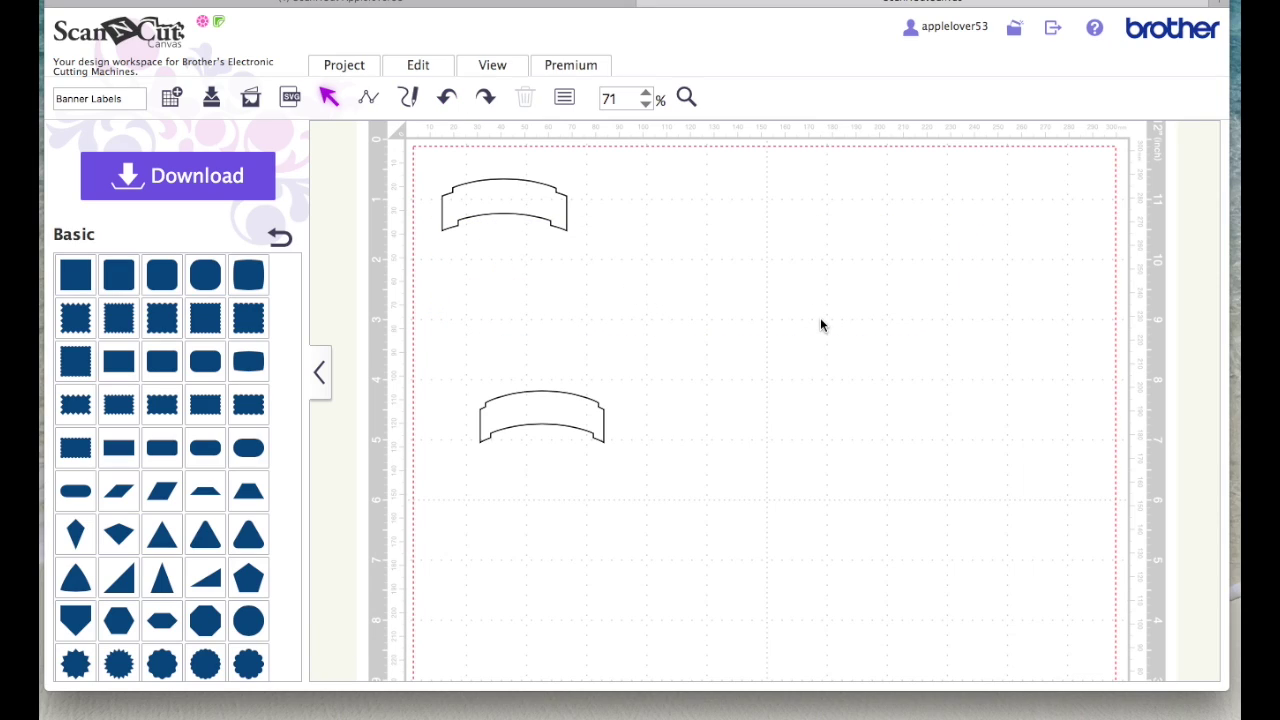